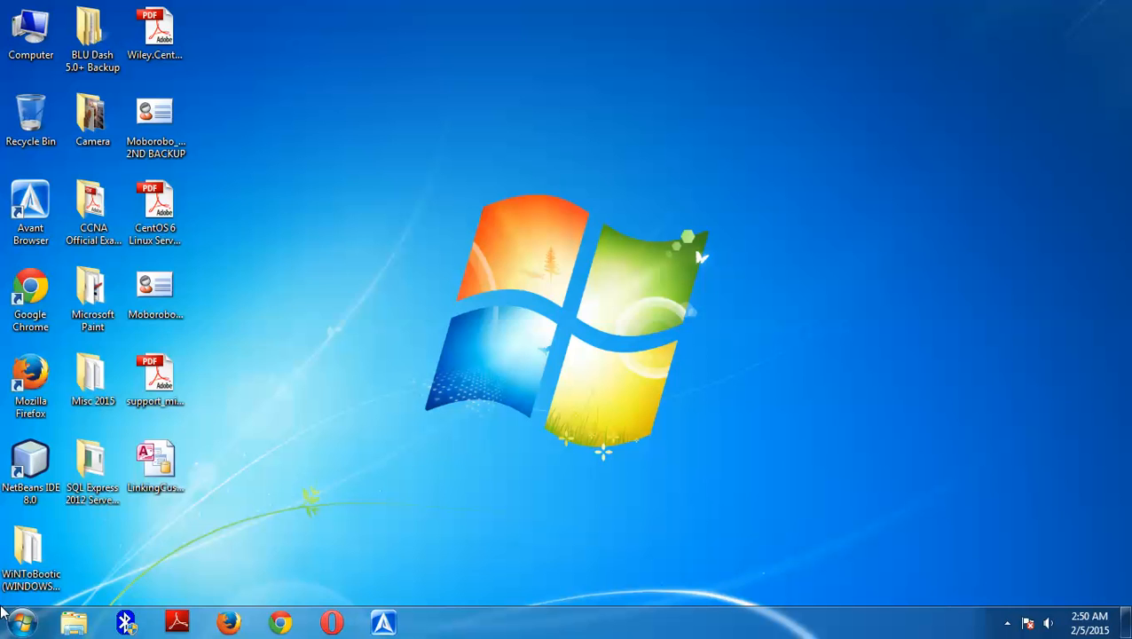
Launch Microsoft Access 2010
click(18, 619)
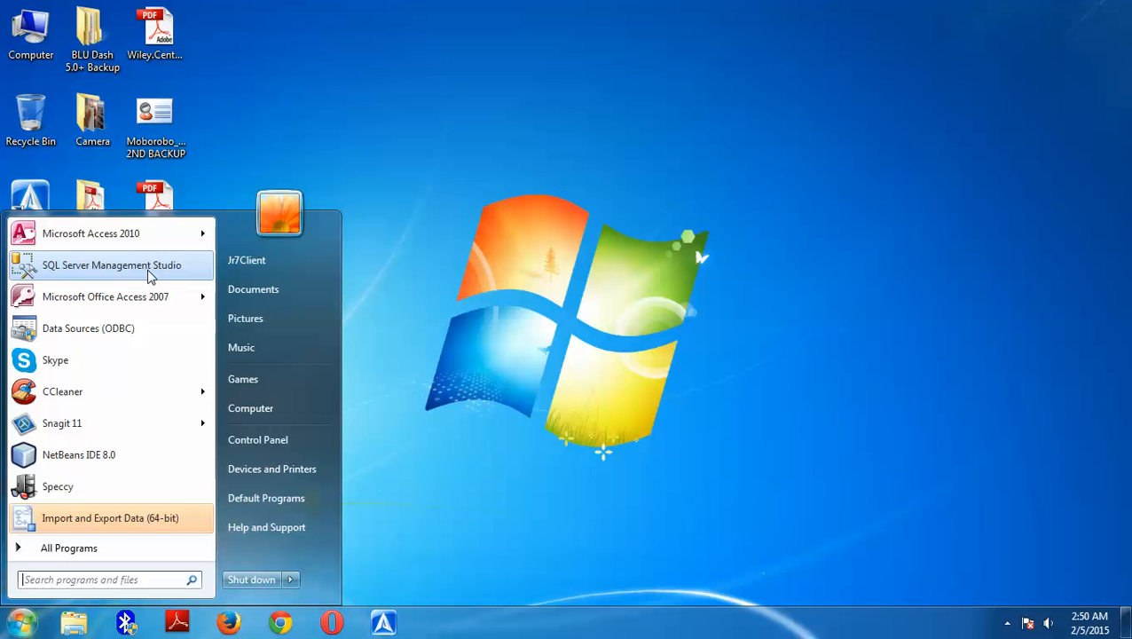
click(477, 201)
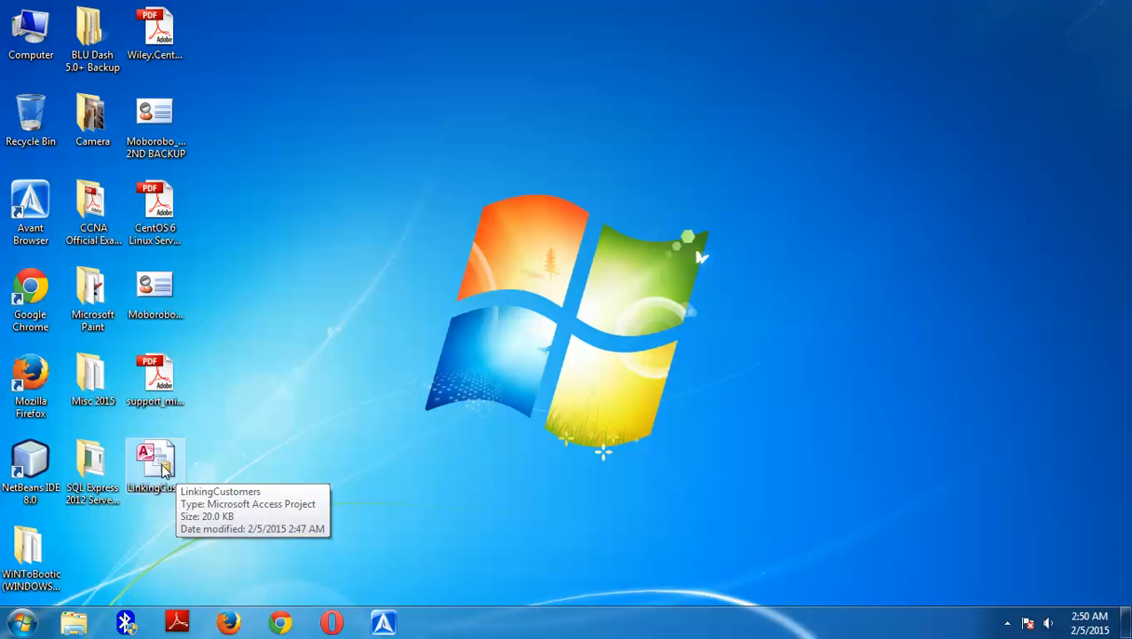
key(super)
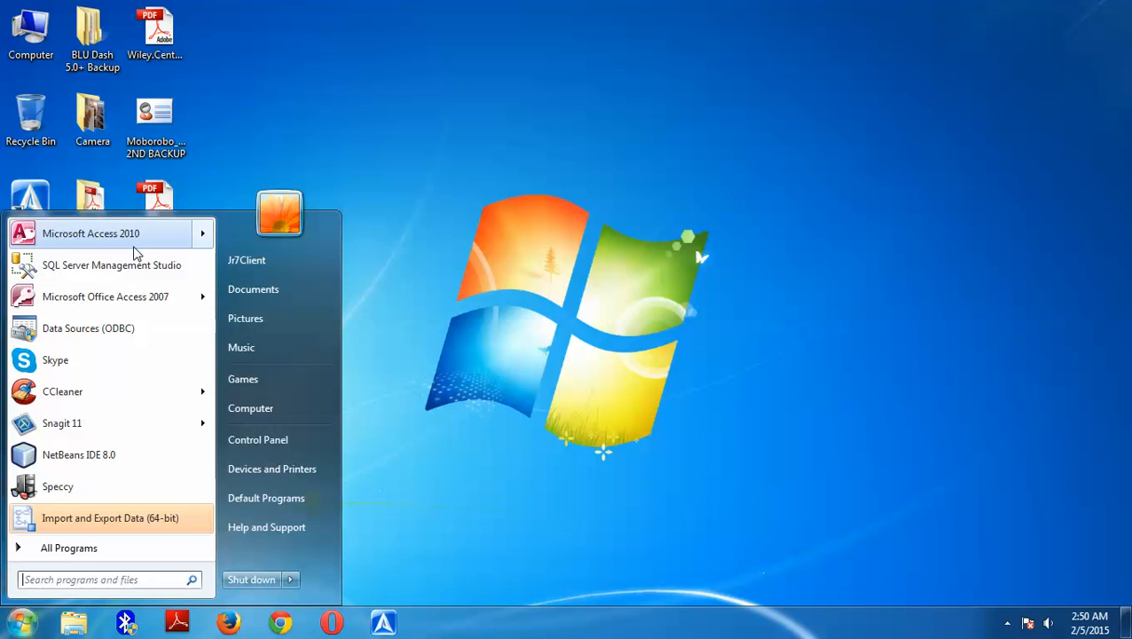
click(137, 236)
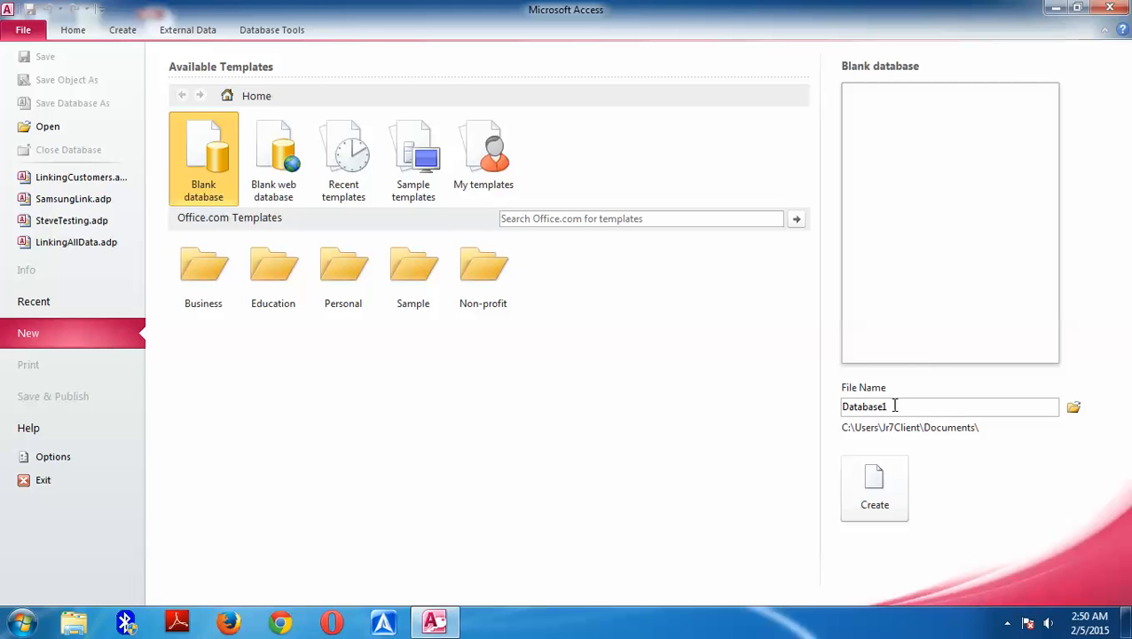
Name the new file SteveStorePro and set its file type to an Access project (.adp) in the Documents folder
click(965, 407)
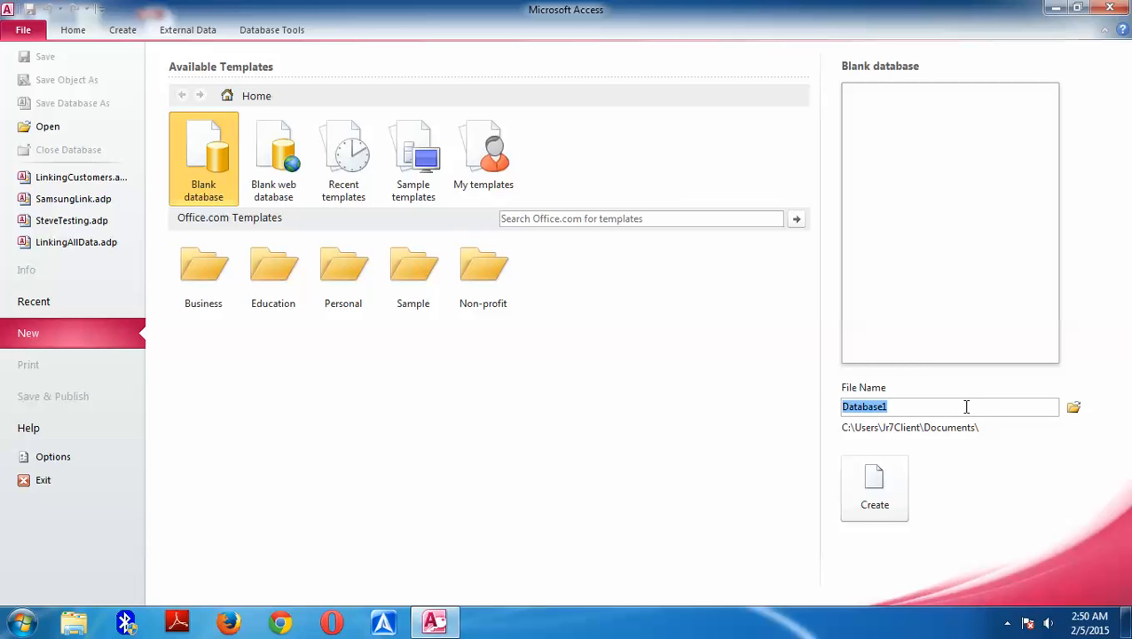
key(BackSpace)
text(SteveStorePro)
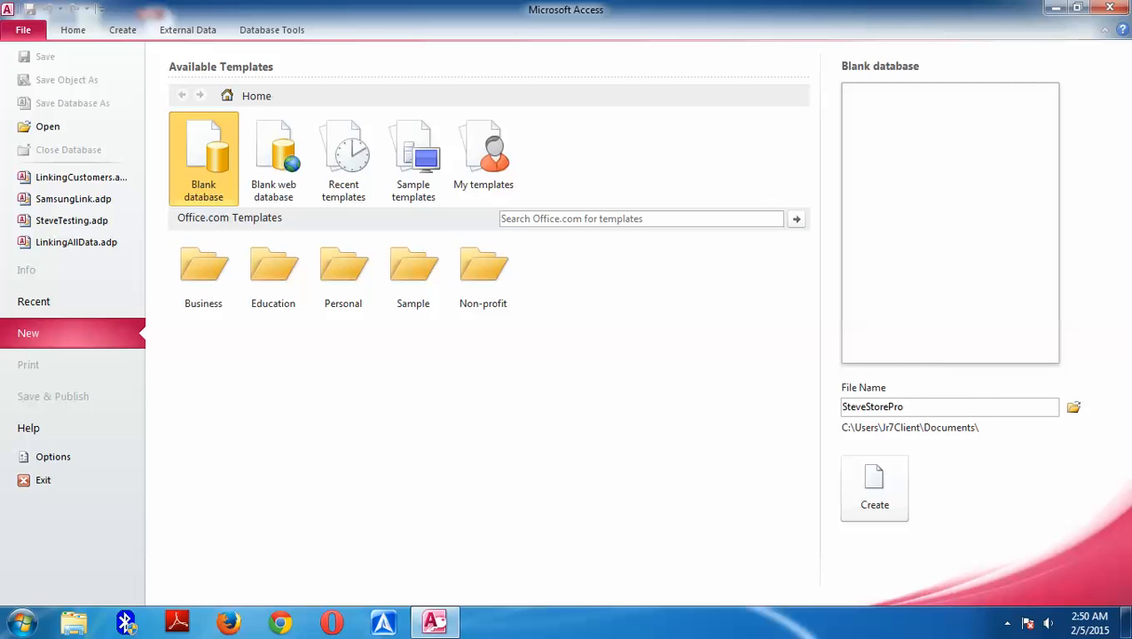
click(1073, 406)
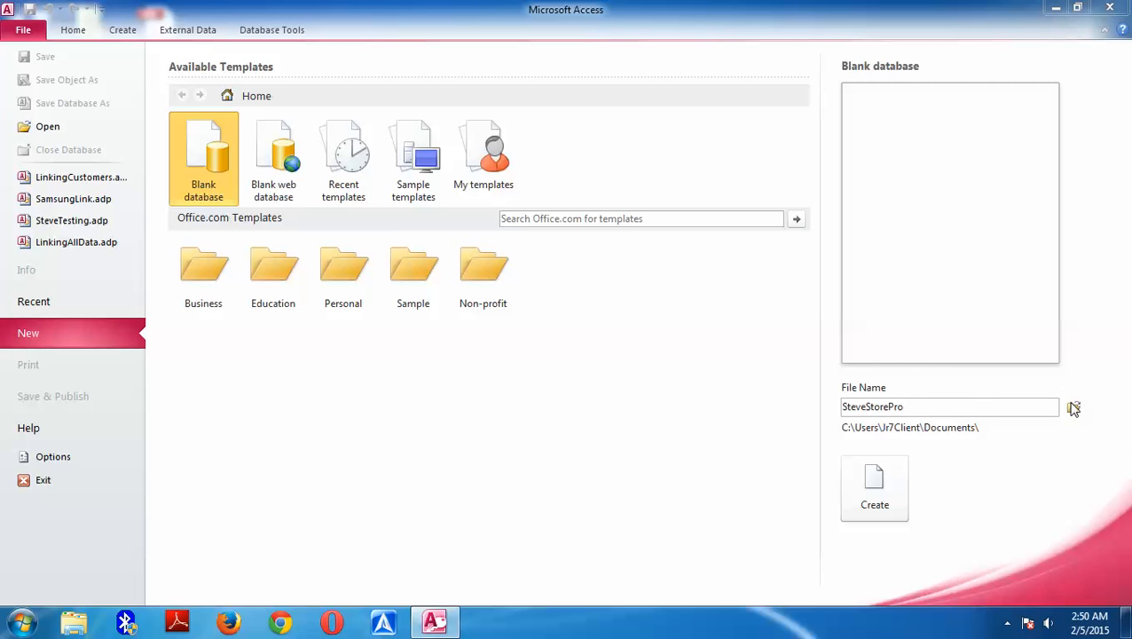
click(388, 400)
click(390, 458)
click(647, 435)
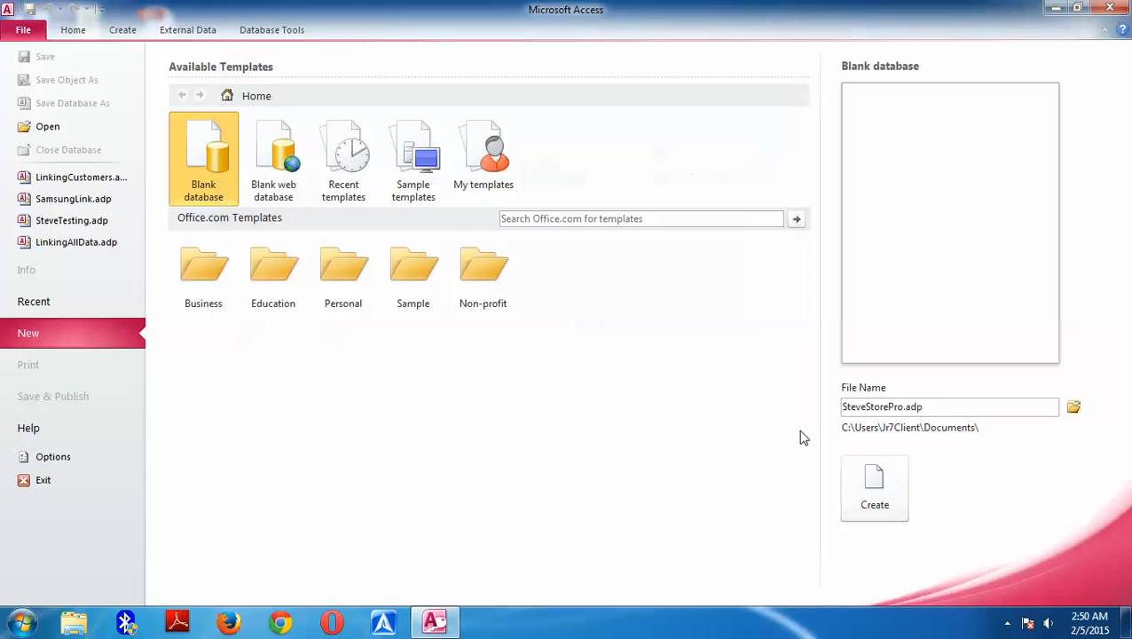
Create the SteveStorePro project and choose to connect it to an existing SQL Server database
click(880, 498)
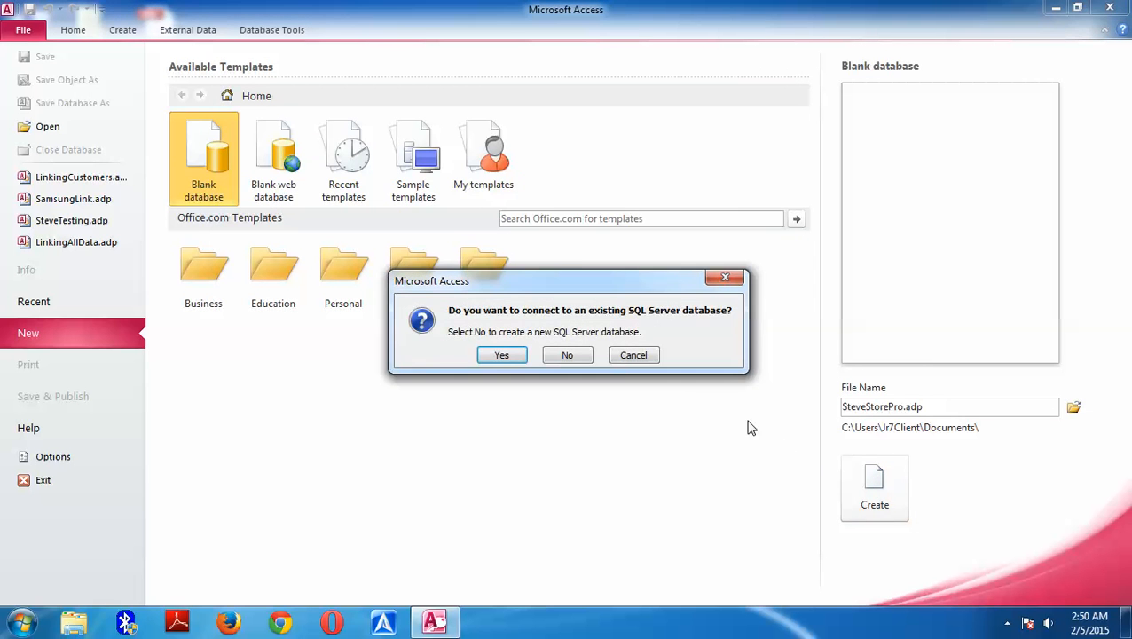
drag(552, 291, 448, 377)
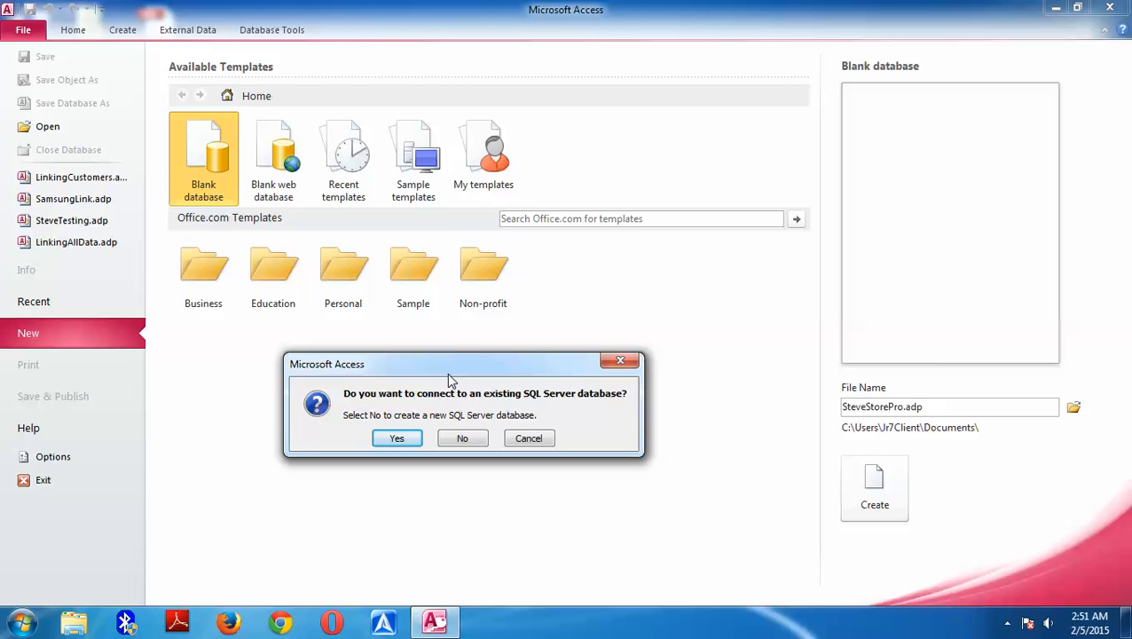
click(382, 437)
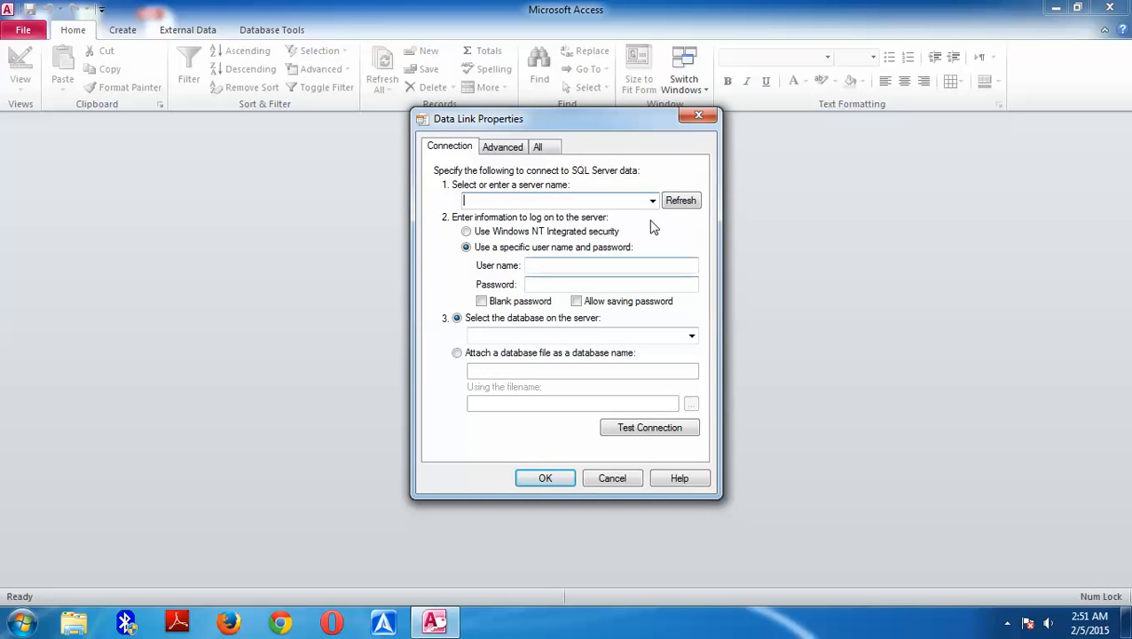
Choose JR7CLIENT-PC as the server and set the logon to Windows NT Integrated security
click(652, 202)
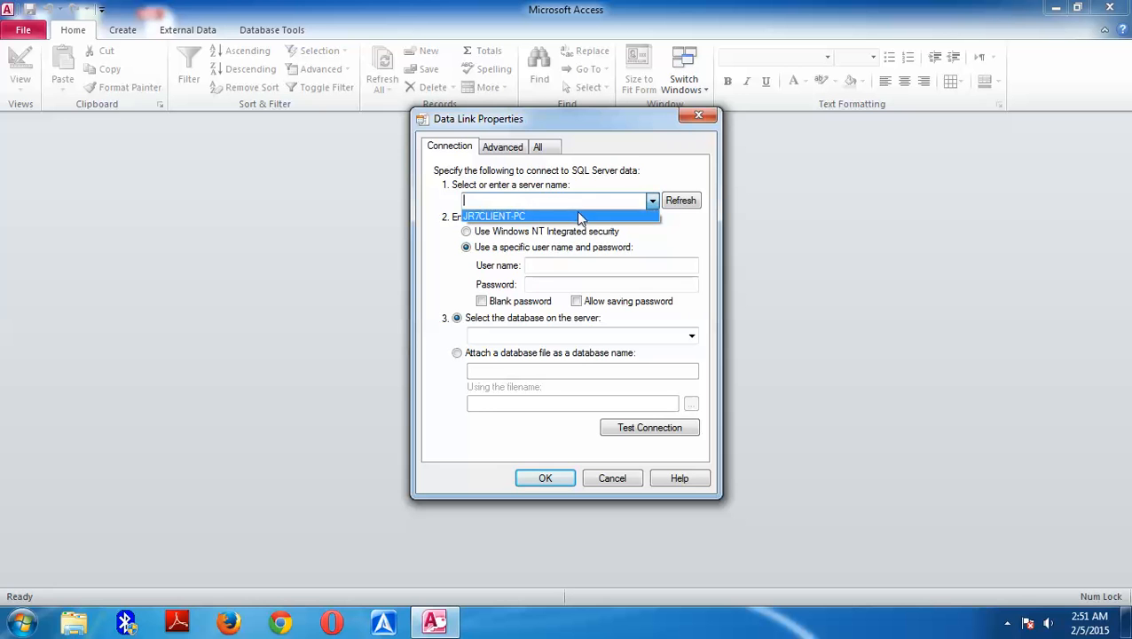
click(577, 217)
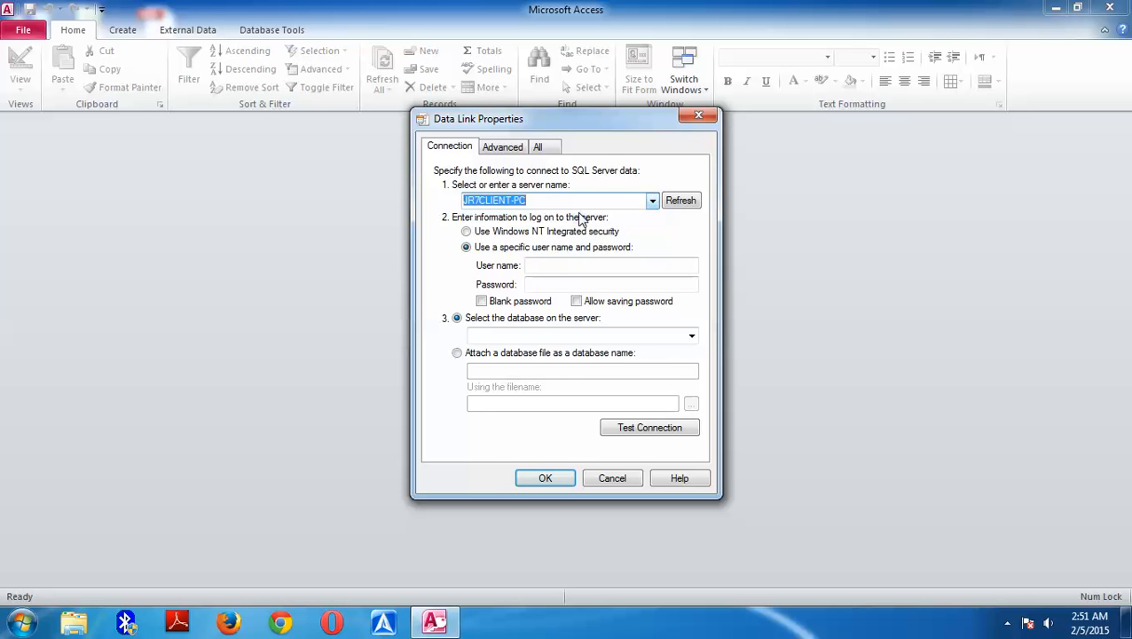
click(689, 336)
click(632, 379)
click(667, 368)
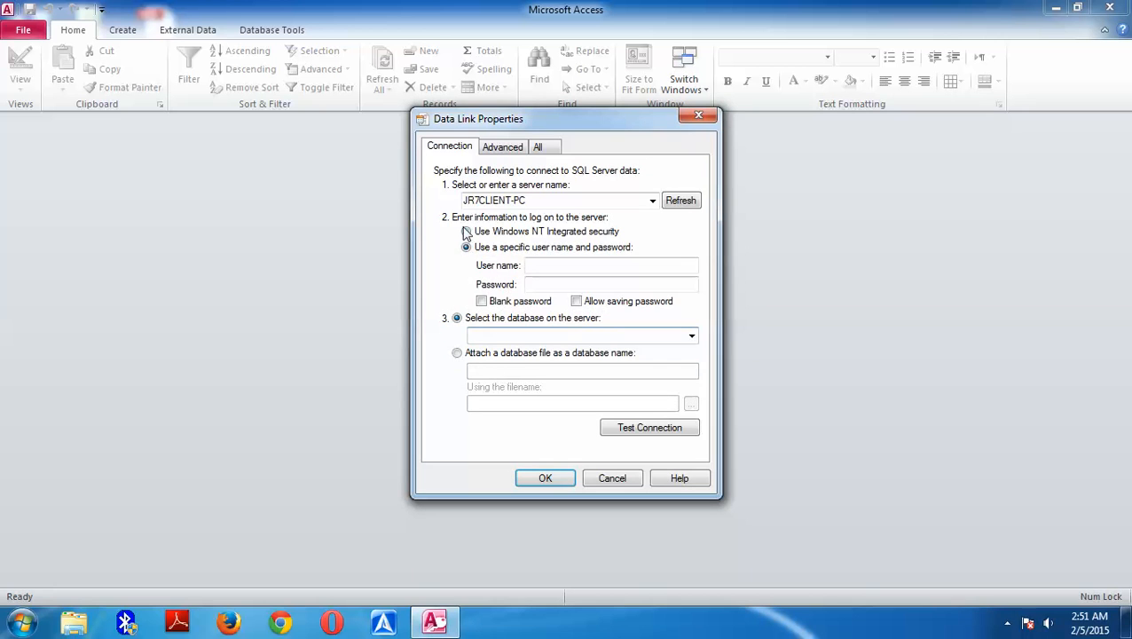
click(466, 231)
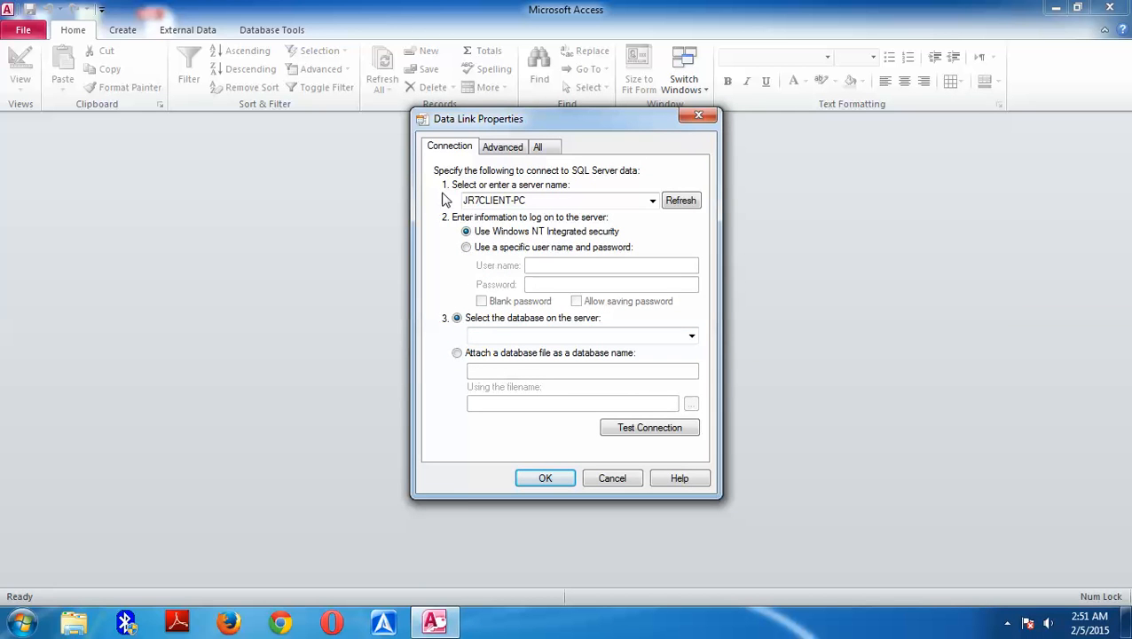
Try to list the databases on the server, cancel the data link setup and close Access
click(691, 335)
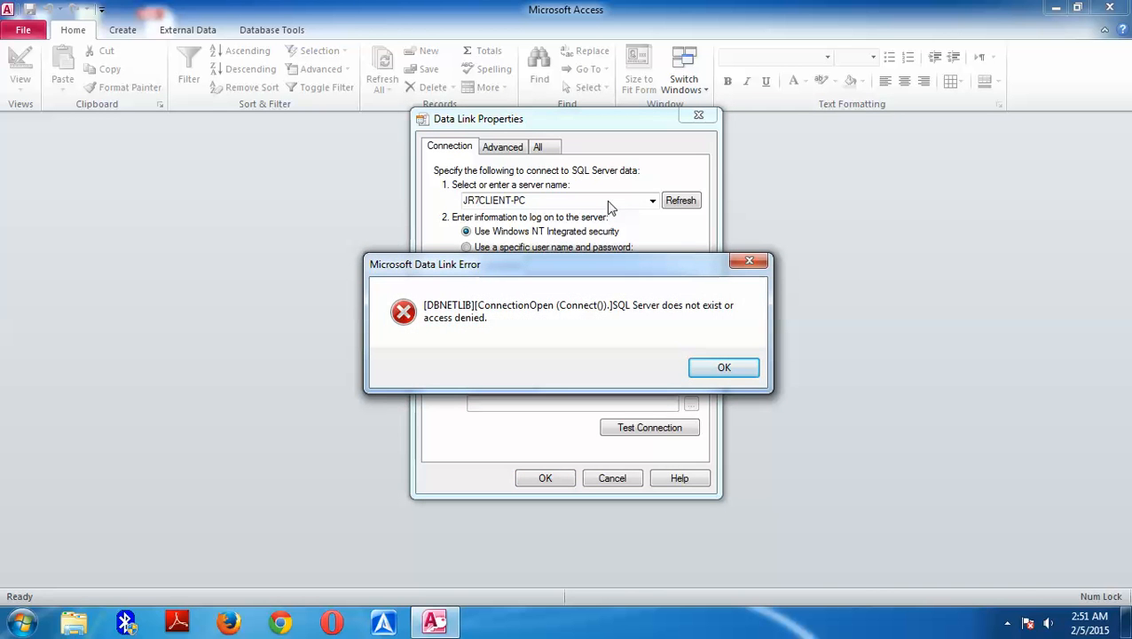
click(718, 367)
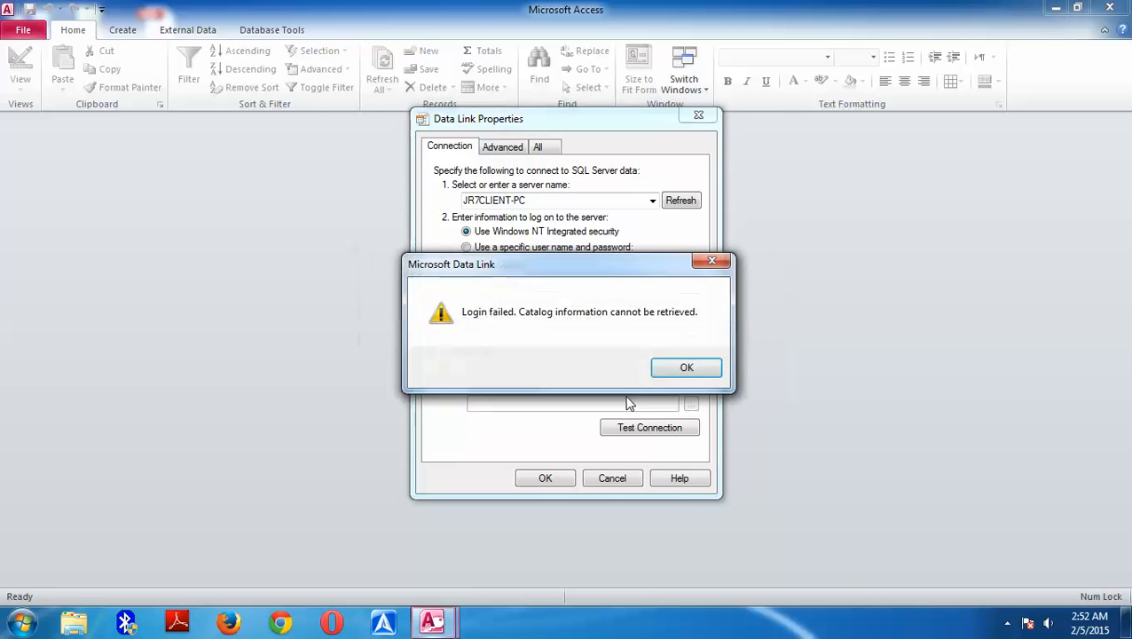
click(683, 367)
click(606, 483)
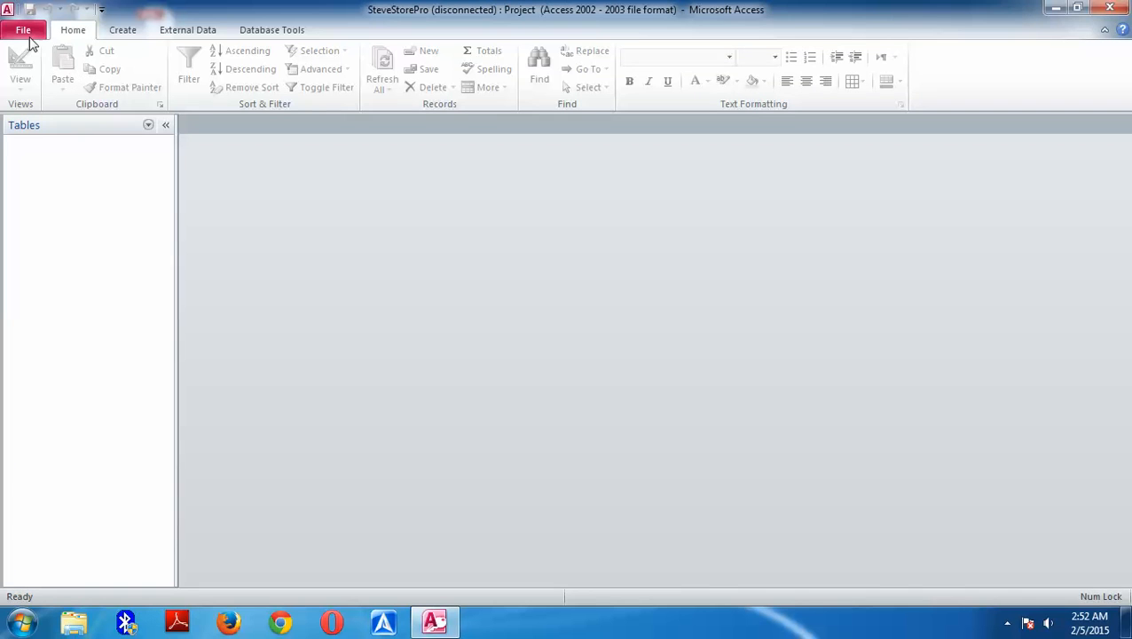
click(1109, 8)
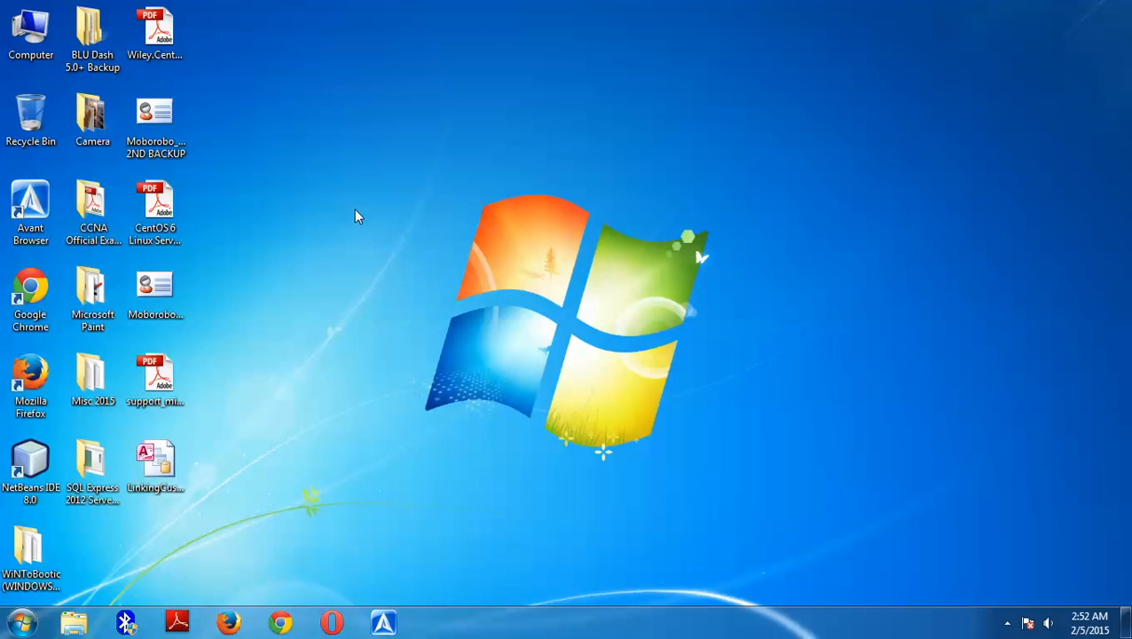
Open the LinkingCustomers project from the desktop, accepting the security notice, and launch SQL Server Management Studio
double_click(166, 455)
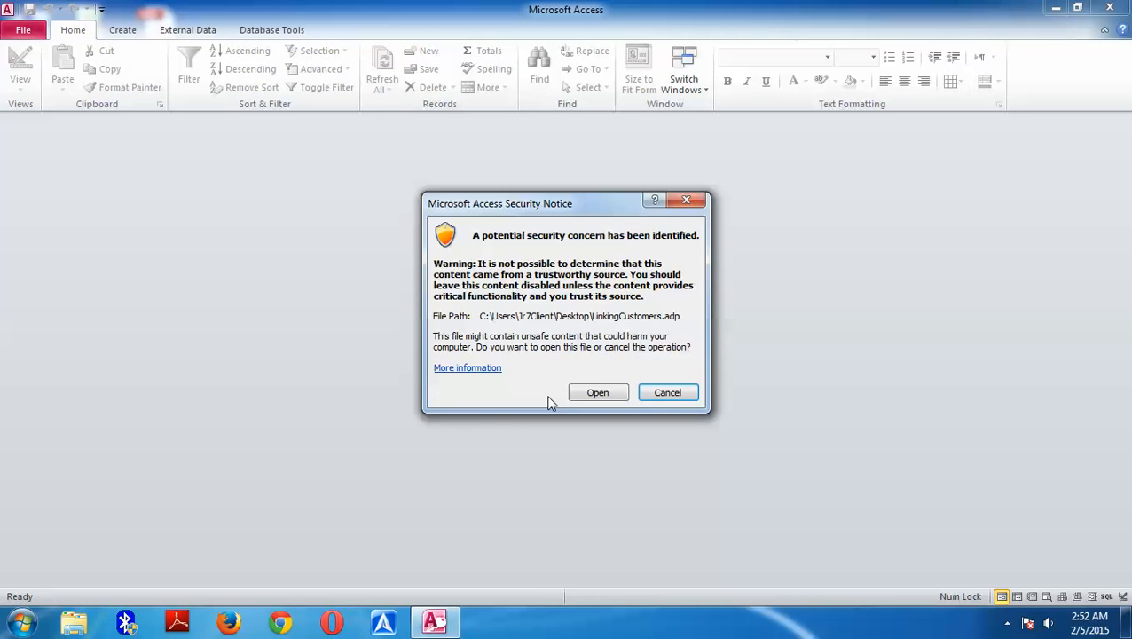
click(596, 392)
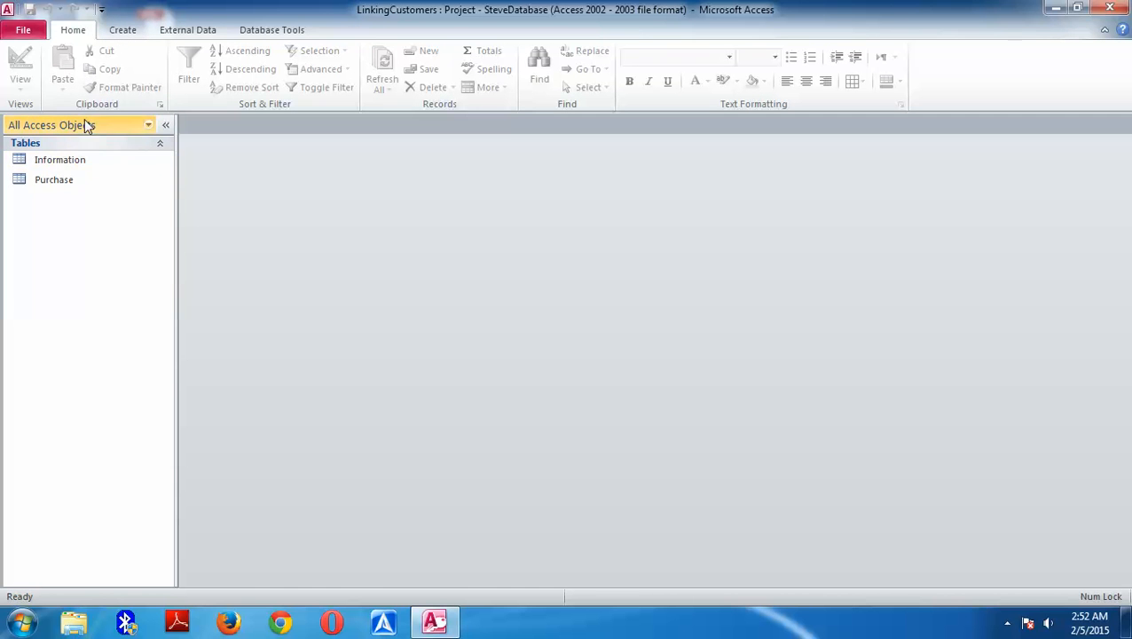
click(22, 623)
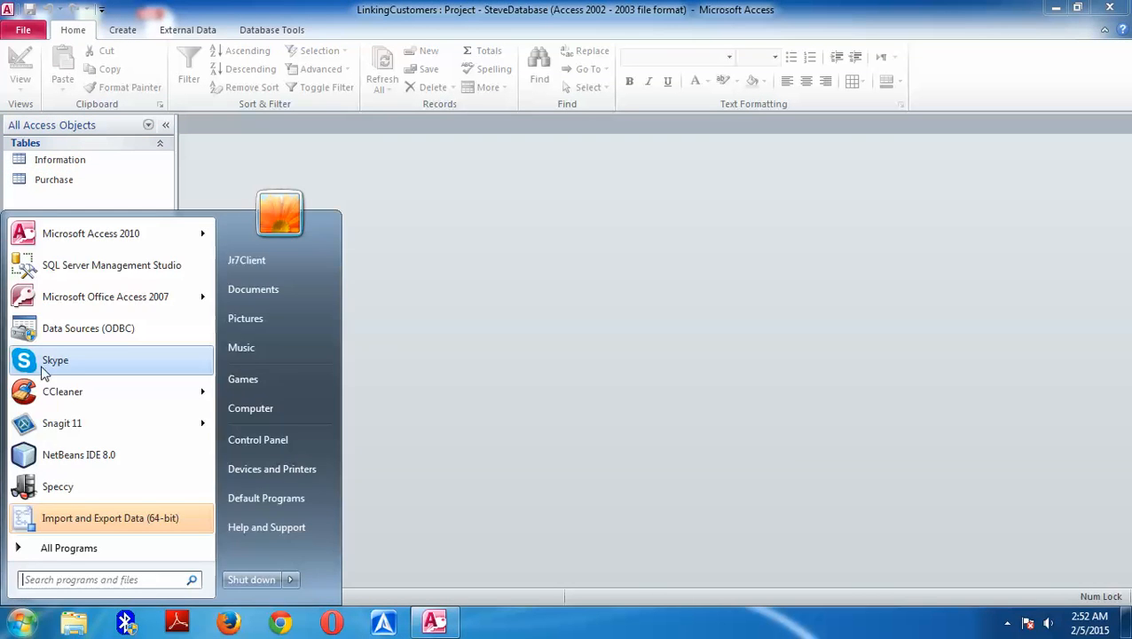
click(81, 268)
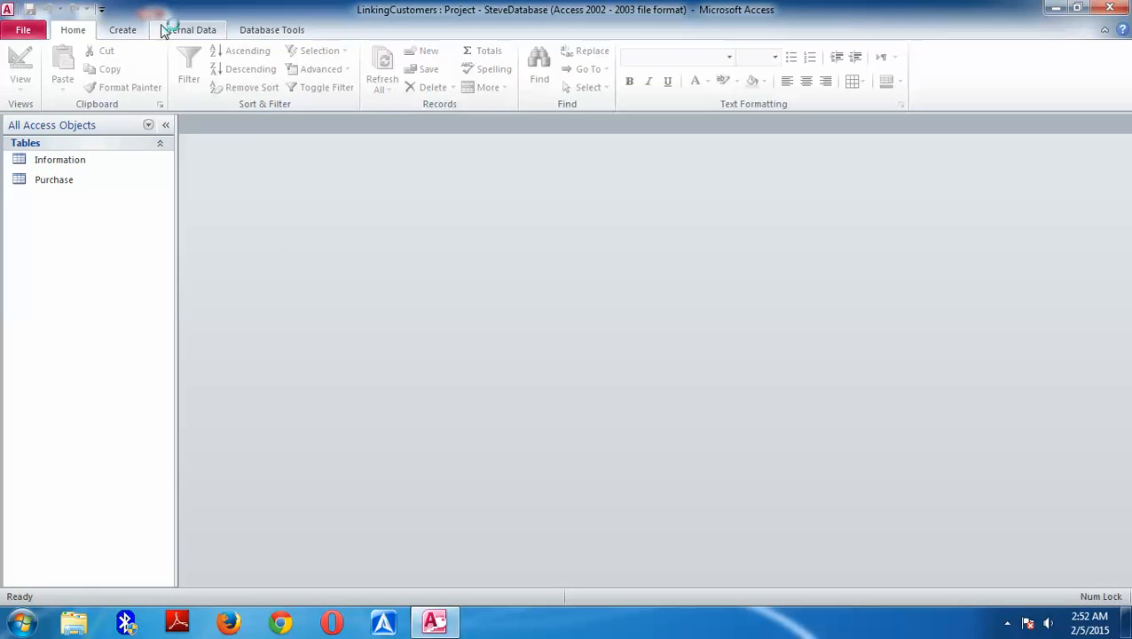
Start a new stored procedure in the LinkingCustomers project and dismiss the design-change warning
click(125, 31)
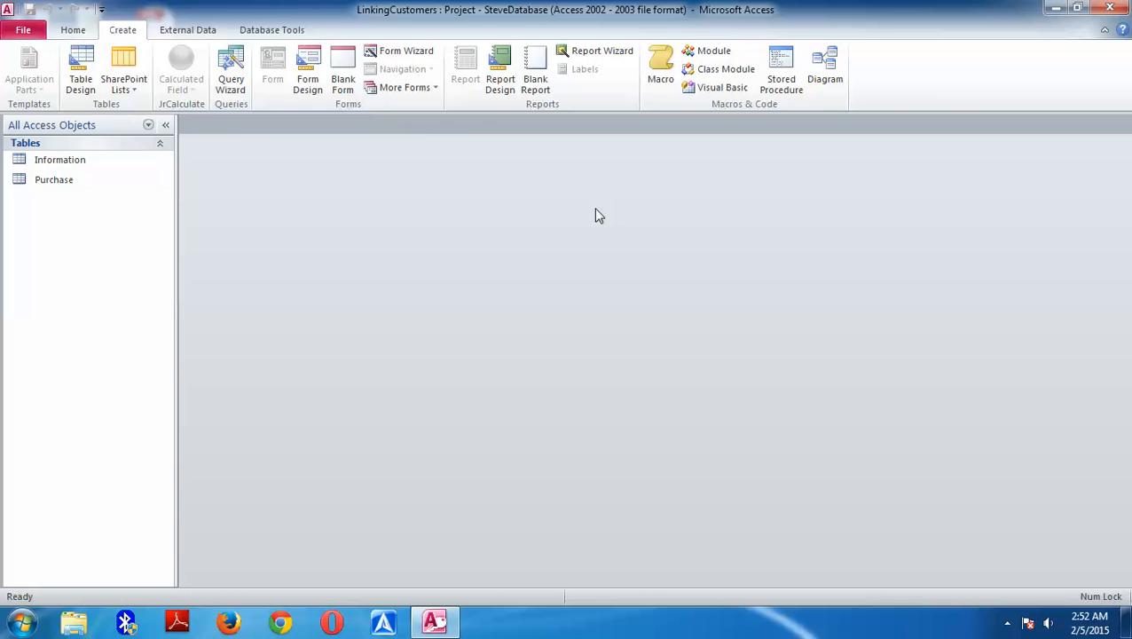
click(784, 78)
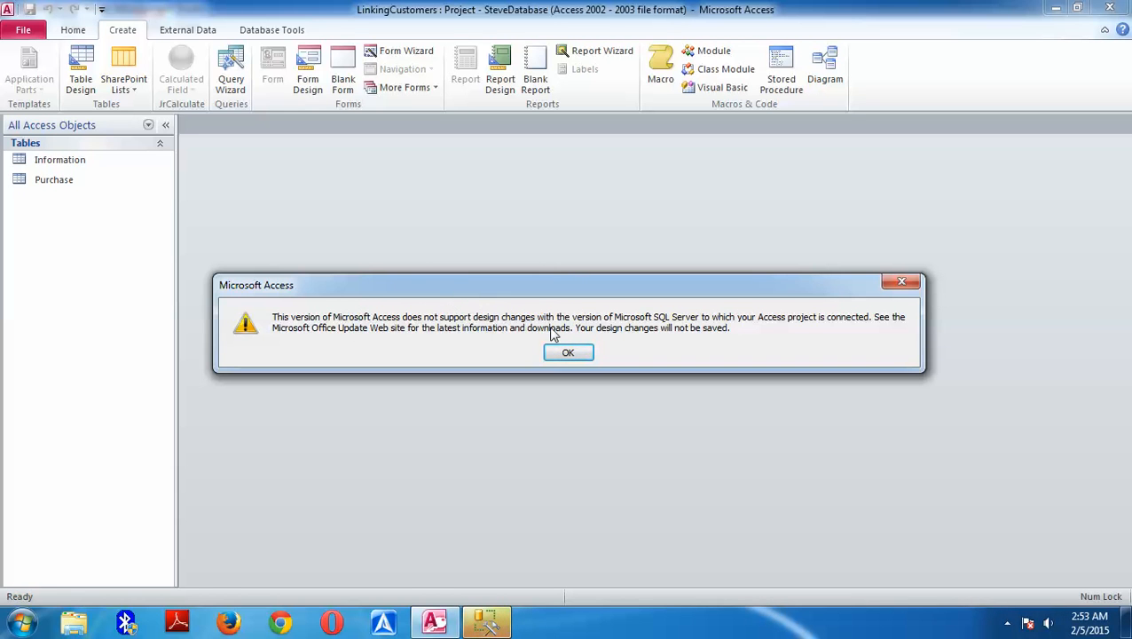
click(566, 351)
click(567, 351)
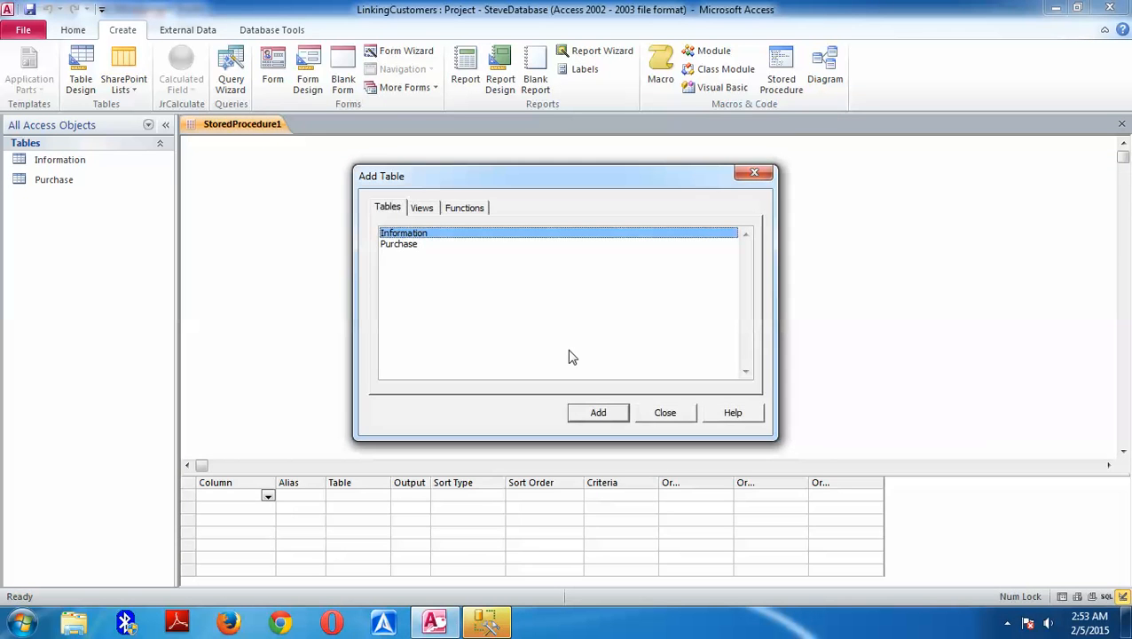
Switch to SQL Server Management Studio, connect to JR7CLIENT-PC with Windows Authentication and expand its Databases folder
click(486, 622)
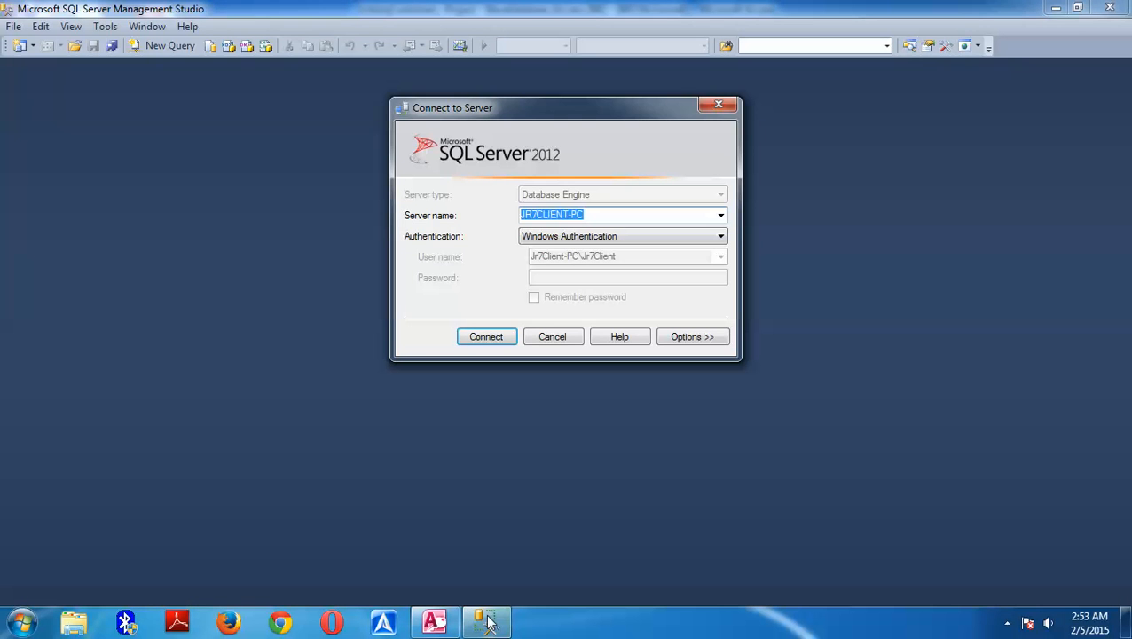
click(463, 342)
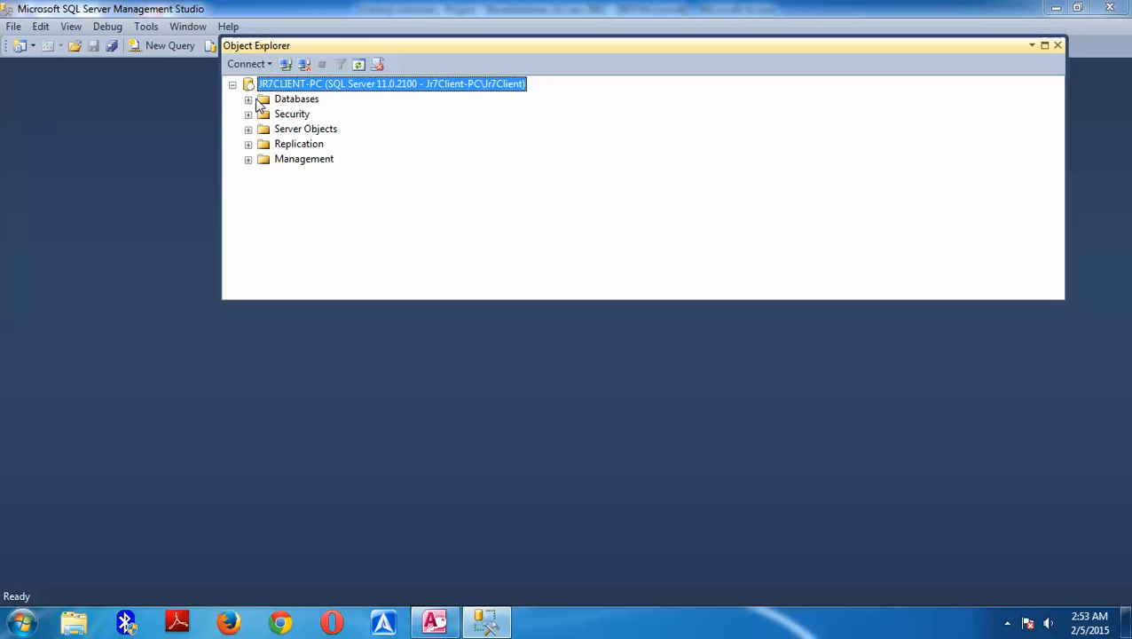
click(248, 99)
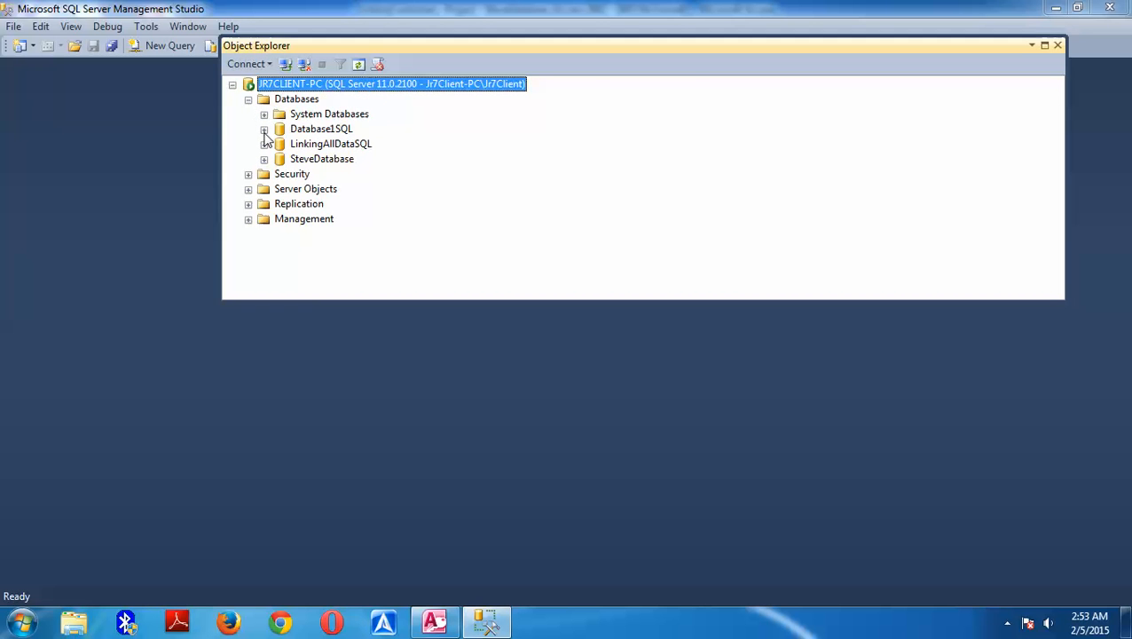
Switch back to Access, close the table picker and reapply the project's server connection to SteveDatabase on JR7CLIENT-PC
click(436, 621)
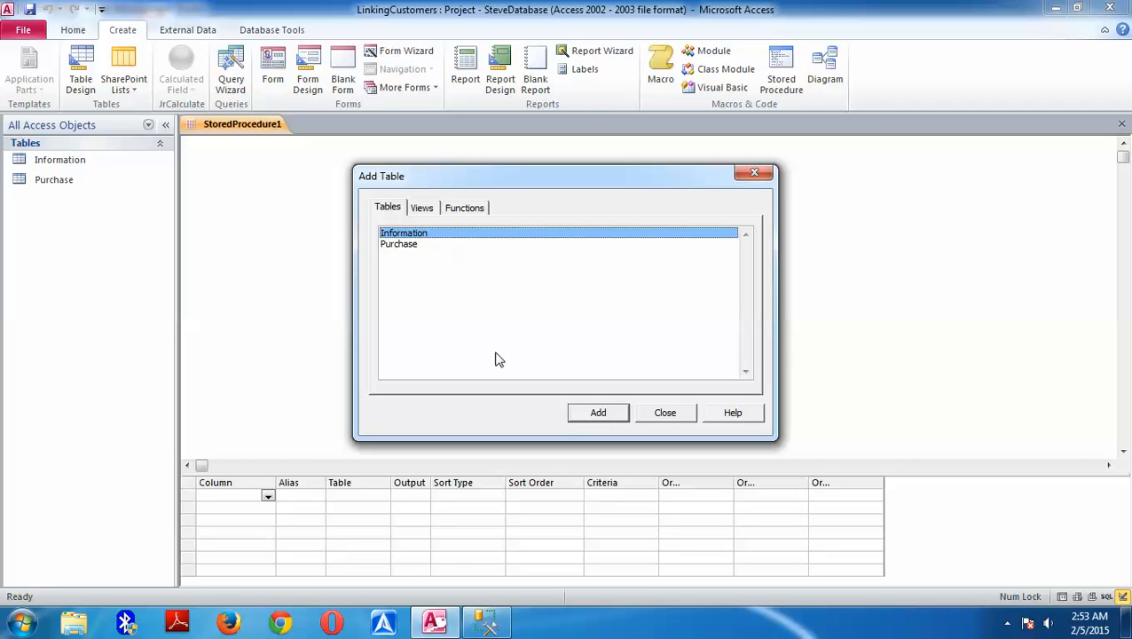
click(665, 412)
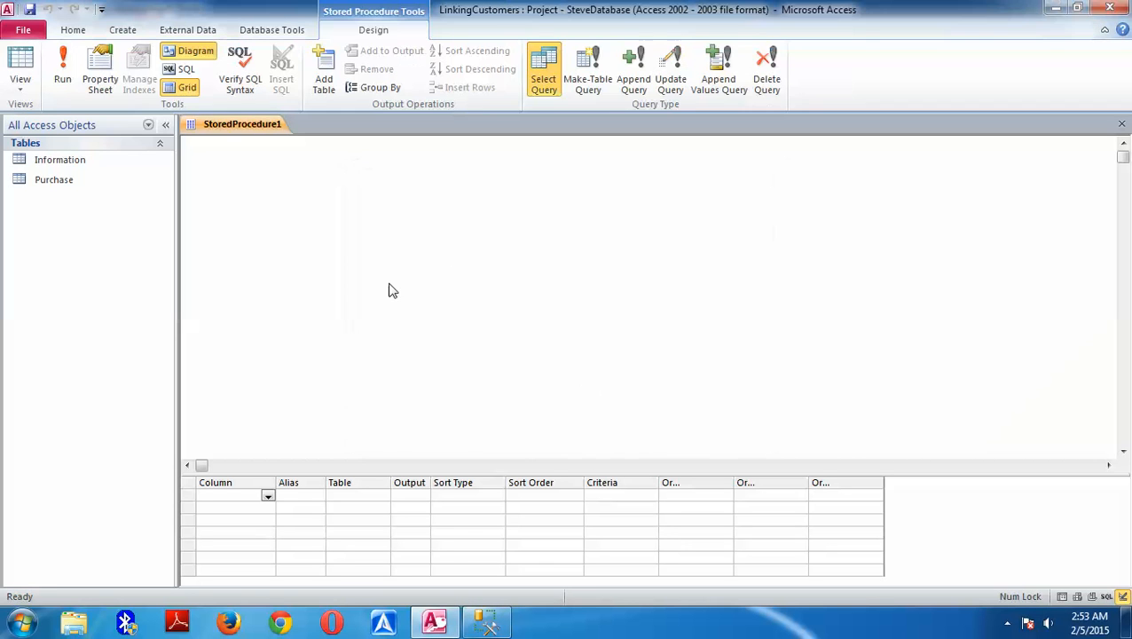
click(23, 29)
click(221, 278)
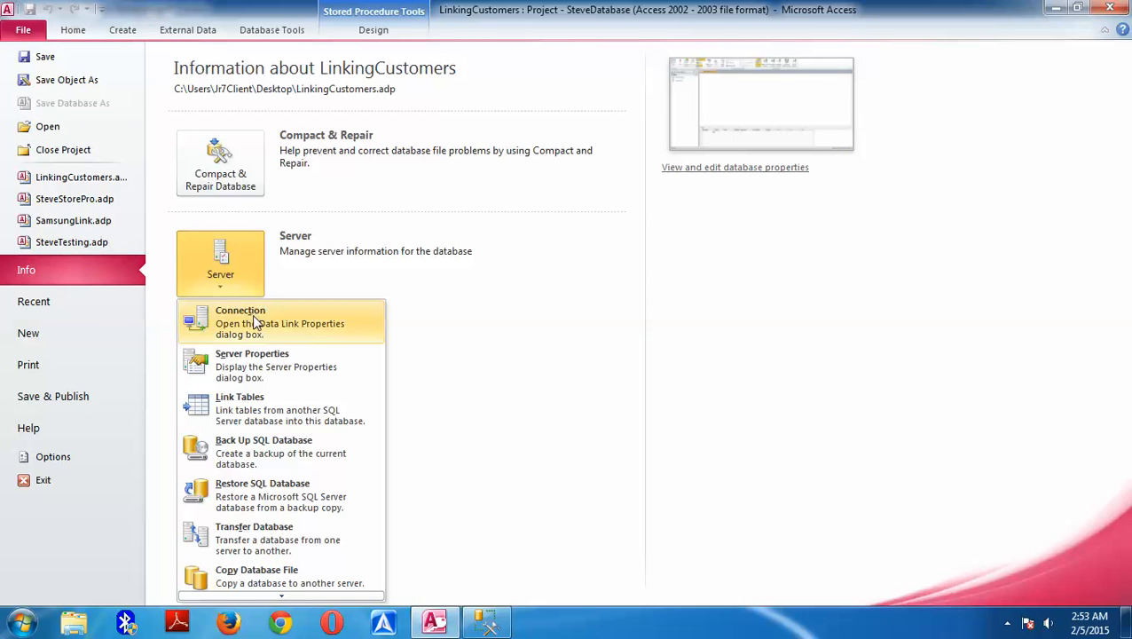
click(252, 323)
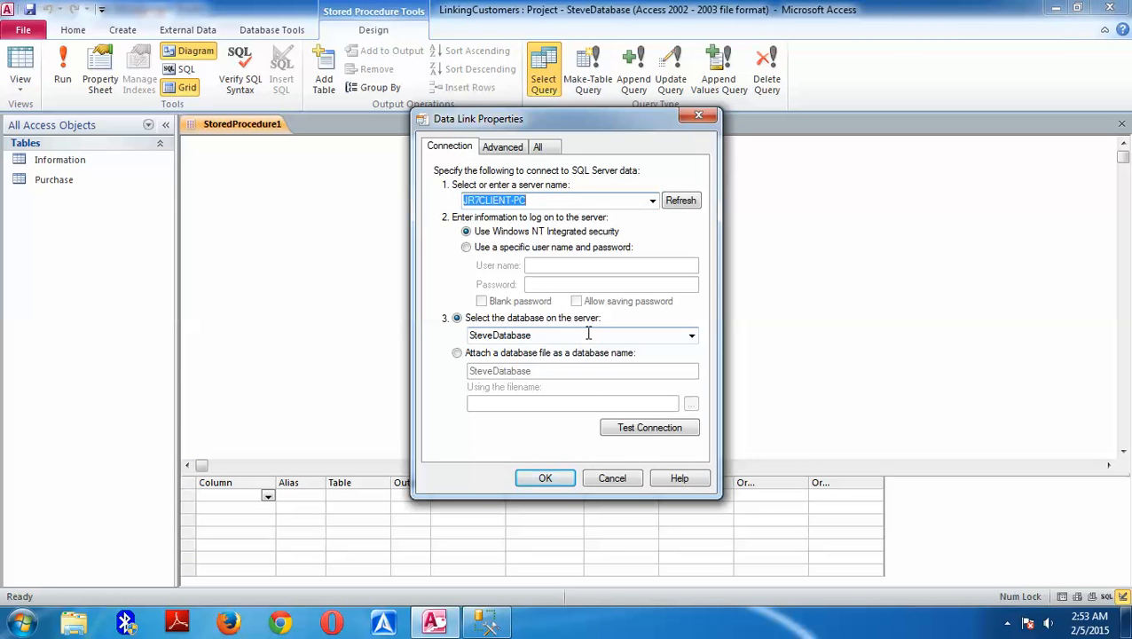
click(545, 479)
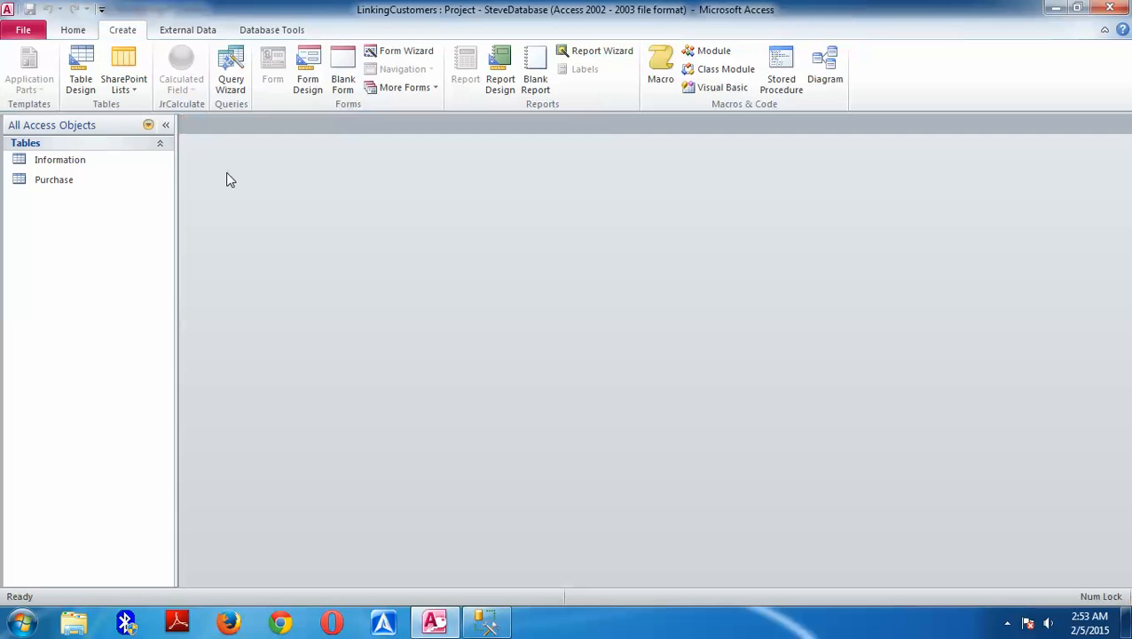
Start a new stored procedure, dismiss the design-change warning and add the Information and Purchase tables to it
click(56, 170)
click(771, 84)
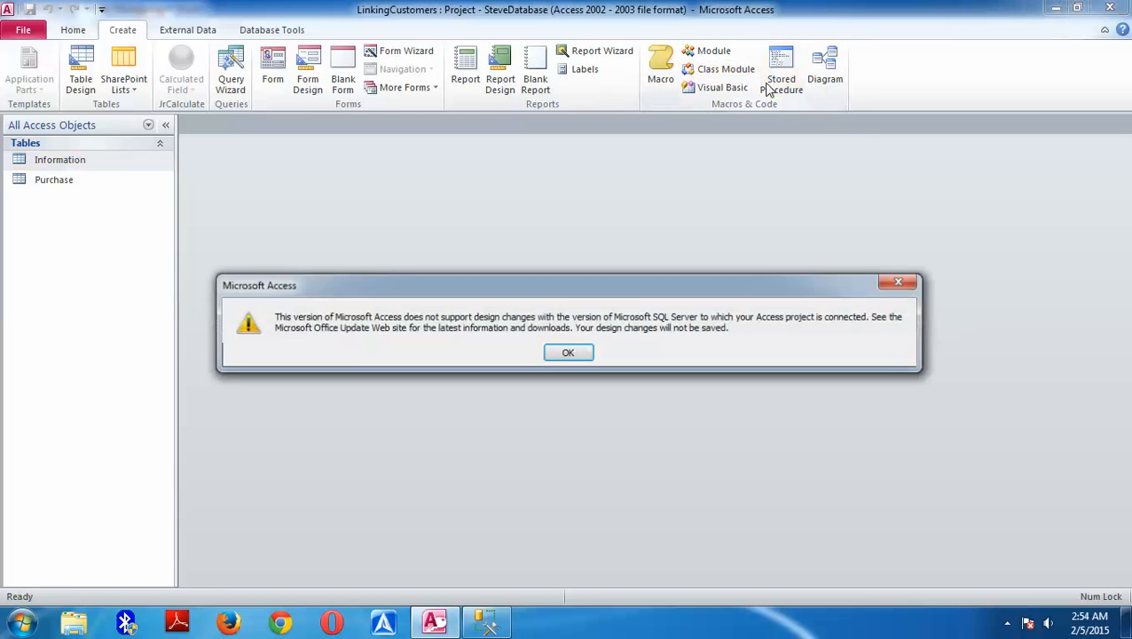
click(567, 352)
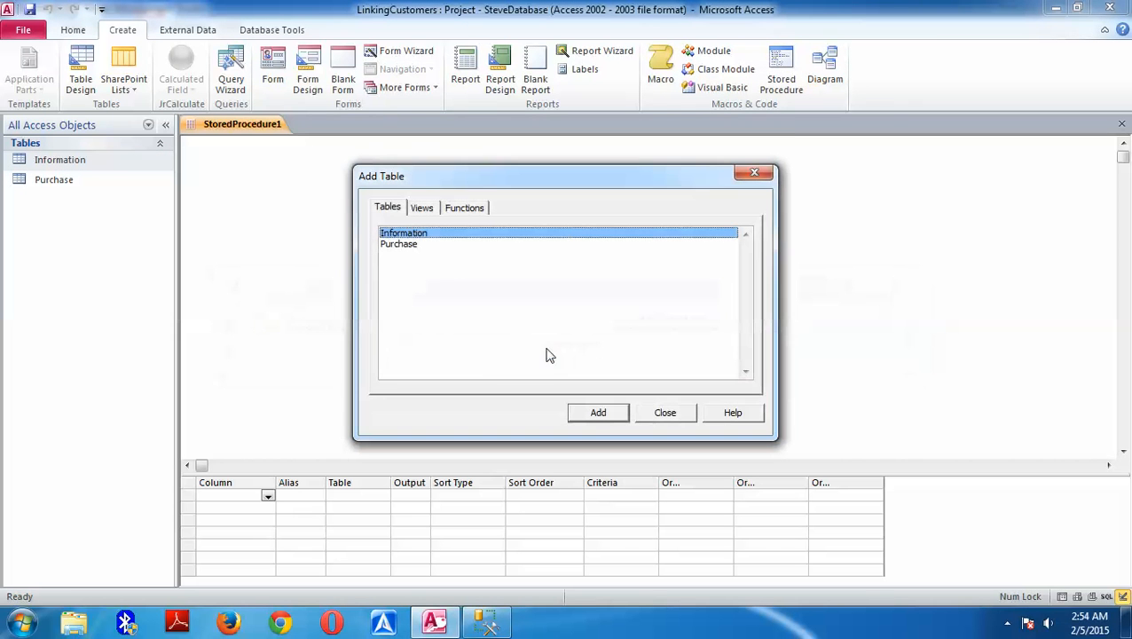
shift+click(409, 243)
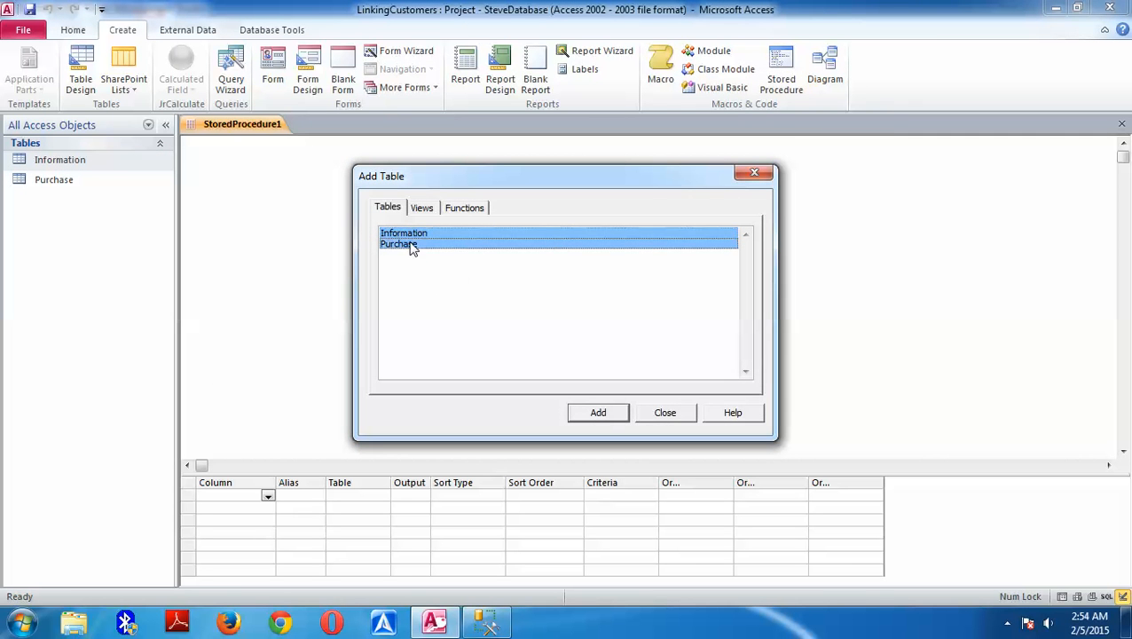
click(597, 413)
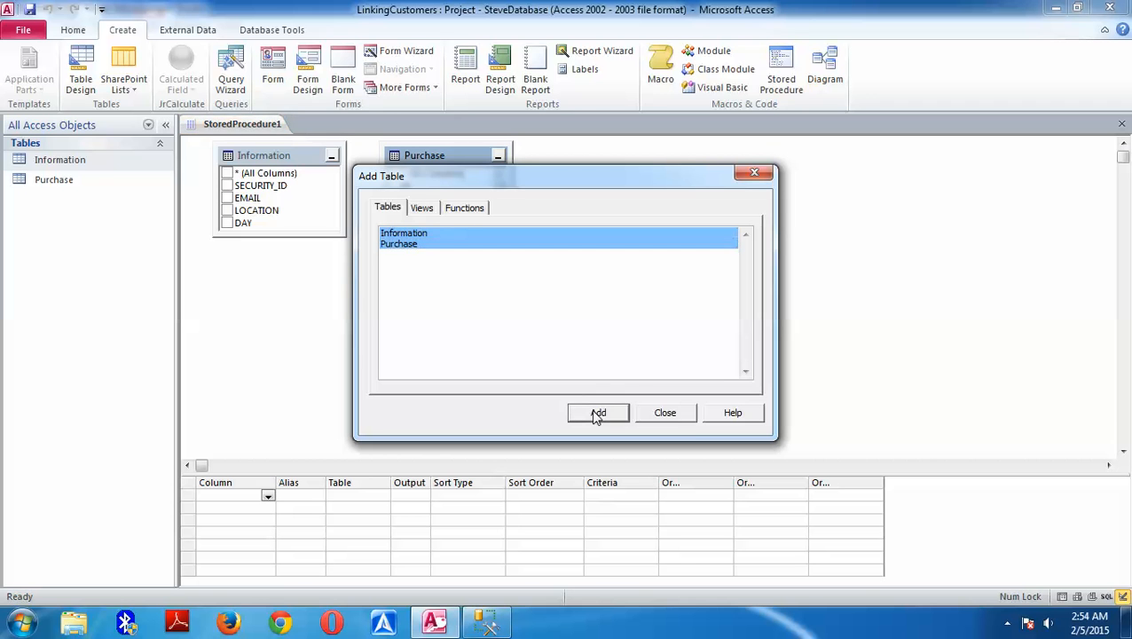
click(664, 412)
Enlarge both table boxes and output EMAIL, LOCATION and DAY from Information plus VAT, BILL_NUMBER and LAST_NAME from Purchase
drag(266, 235, 271, 328)
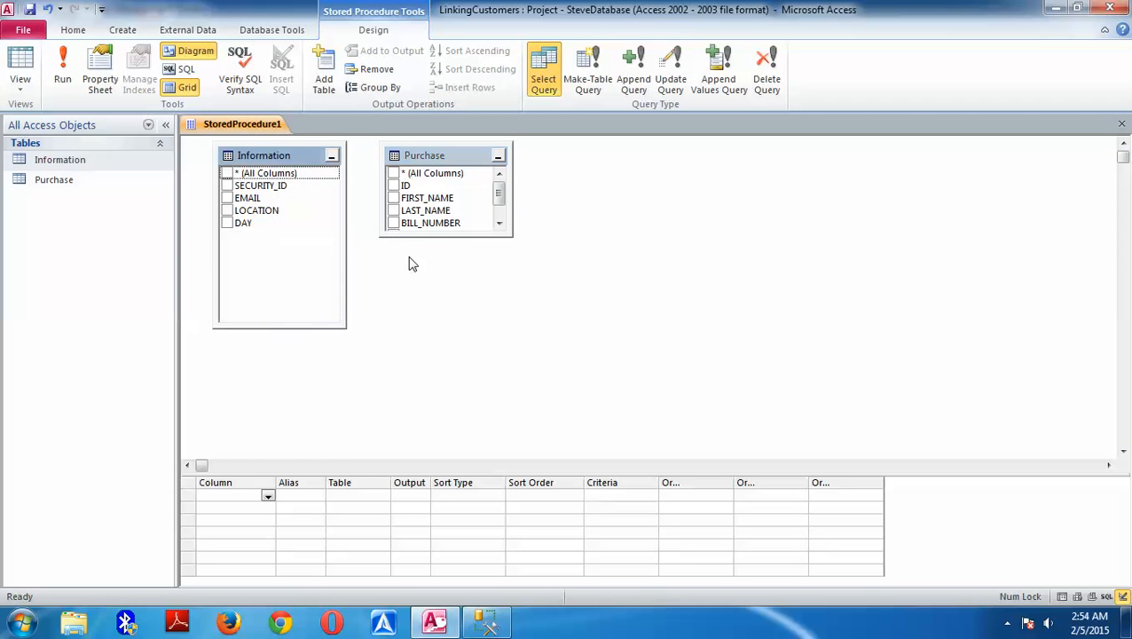
drag(444, 233, 434, 337)
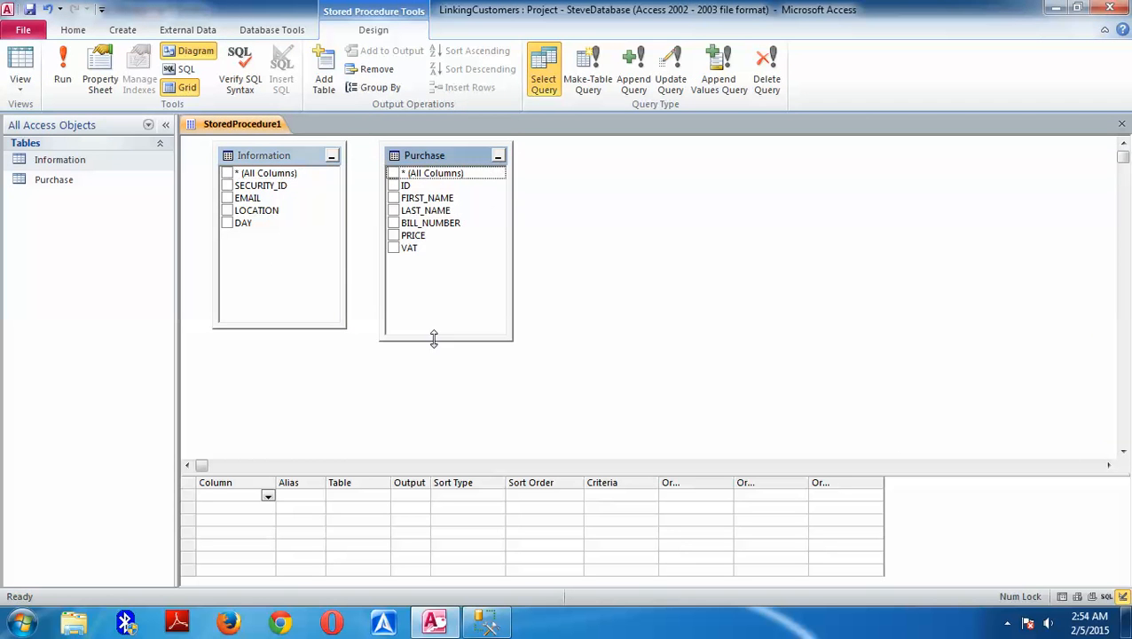
click(227, 197)
click(227, 210)
click(227, 223)
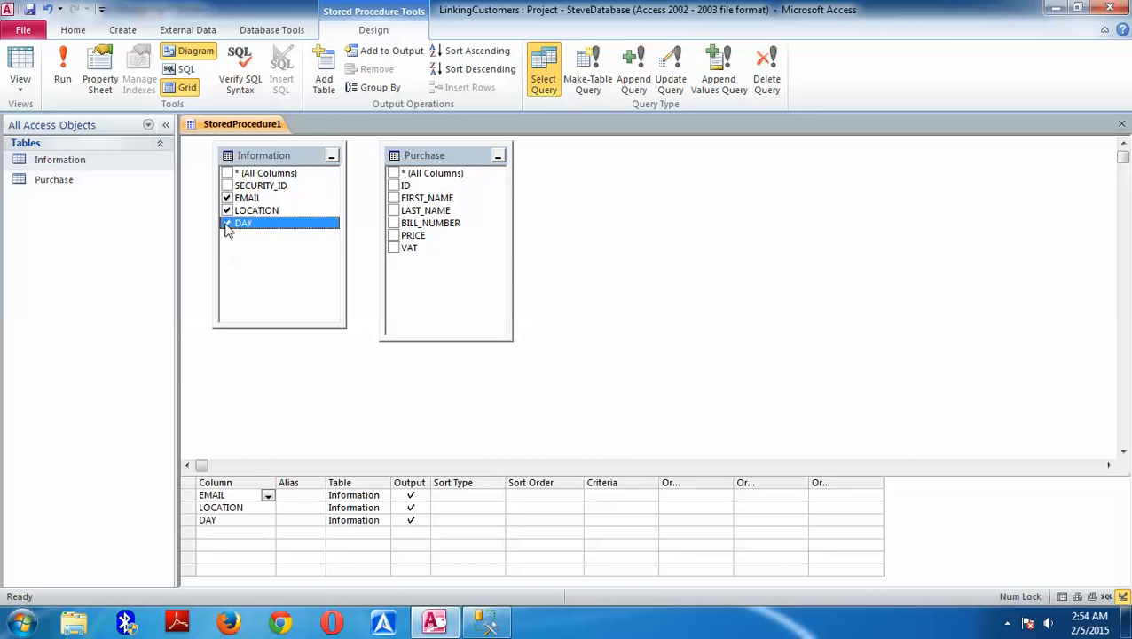
click(393, 248)
click(393, 223)
click(393, 210)
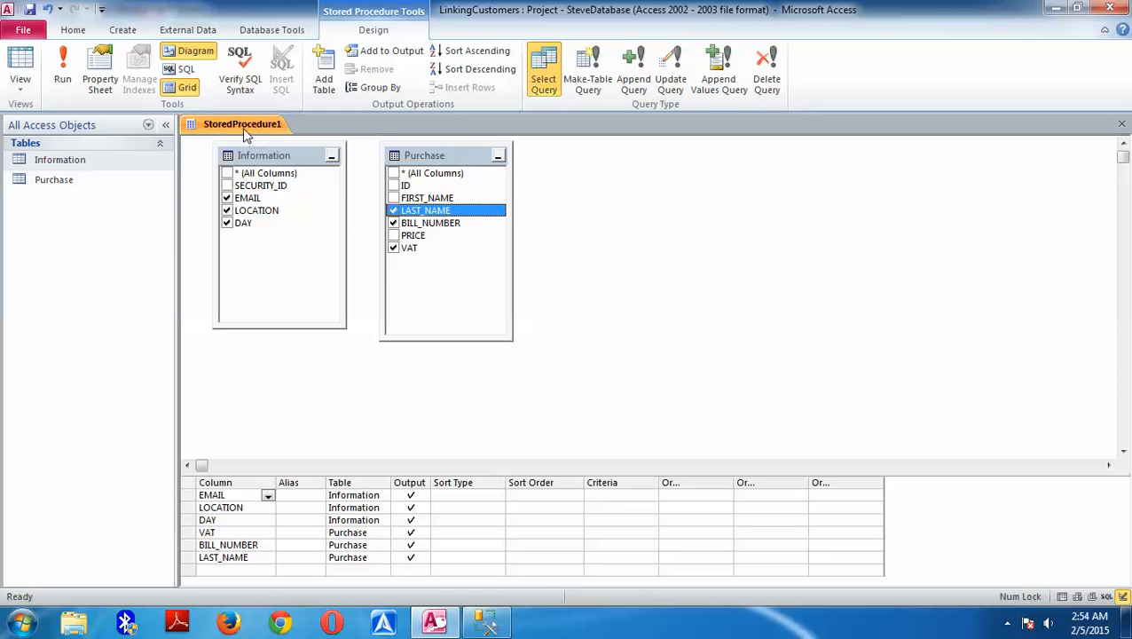
Set the stored procedure's properties to output all columns and close the properties
right_click(607, 234)
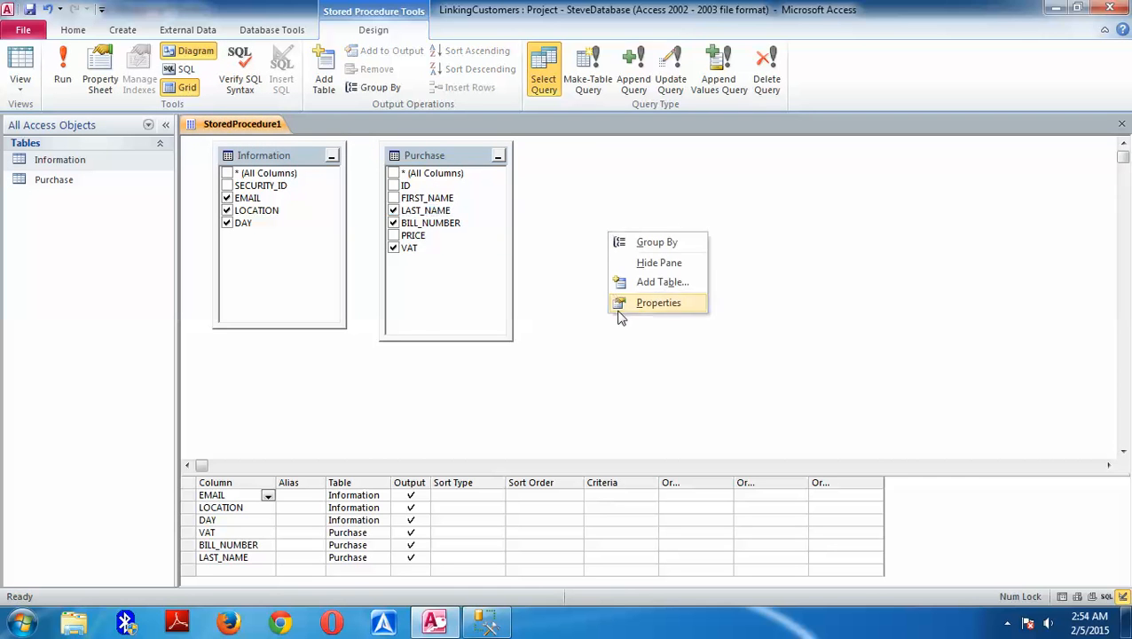
click(639, 304)
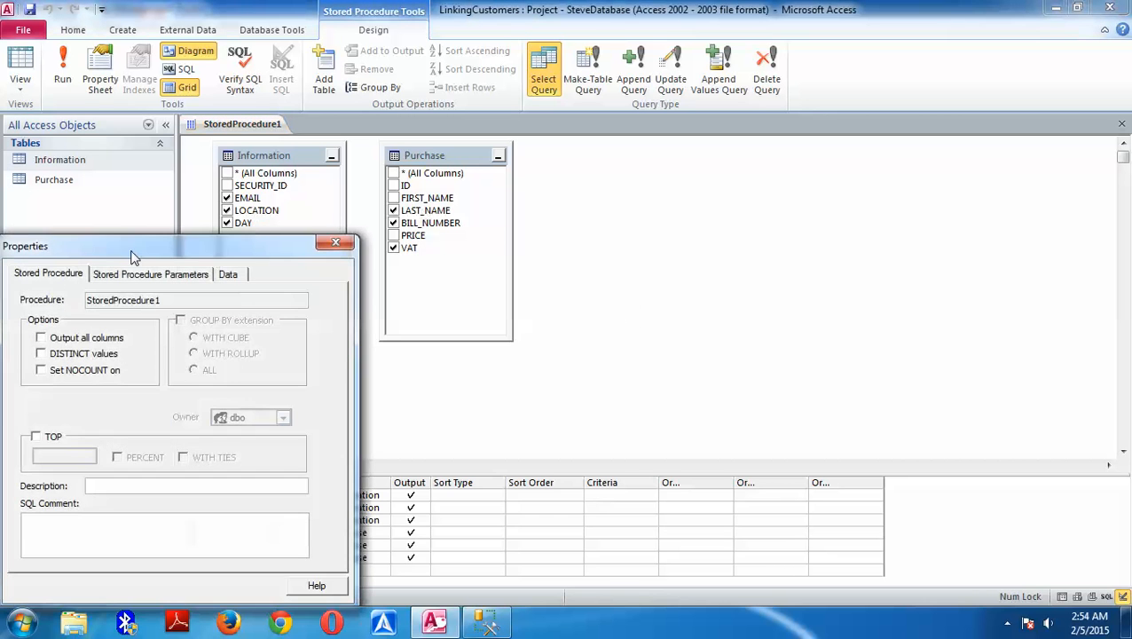
drag(136, 254, 577, 209)
click(478, 287)
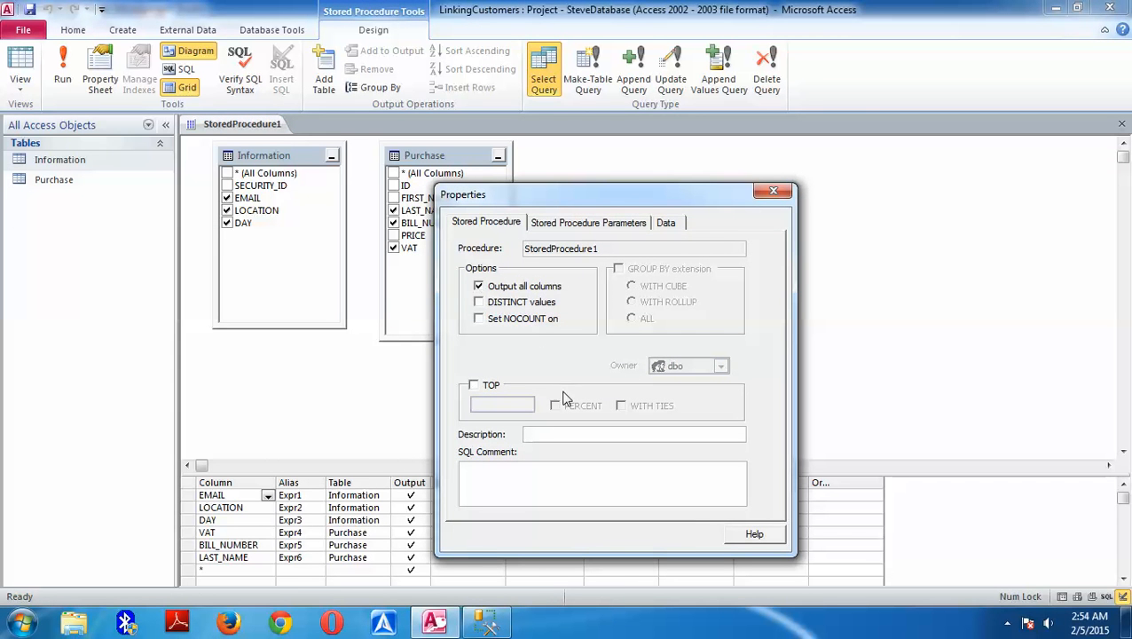
click(773, 191)
Save the stored procedure under the name StoredProcedure1
right_click(213, 125)
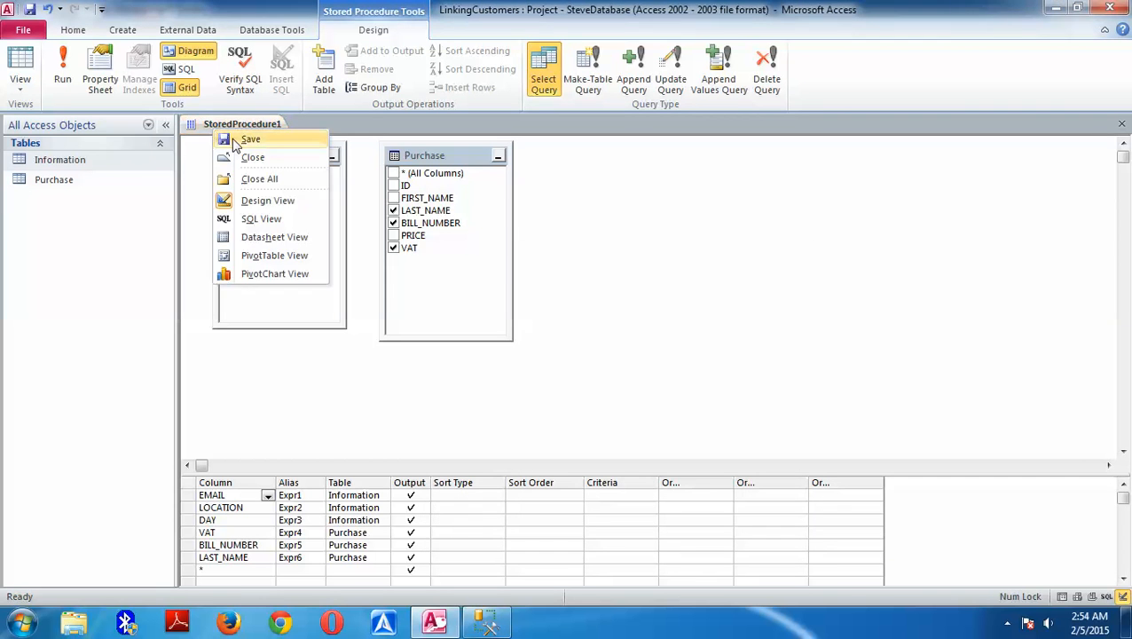
click(225, 137)
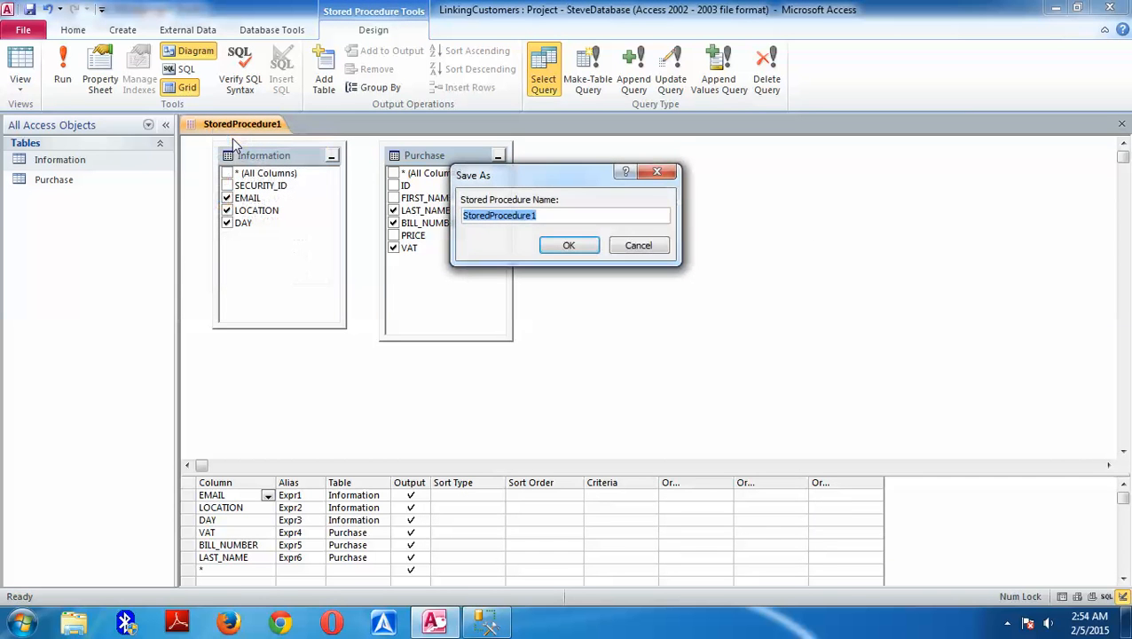
click(568, 249)
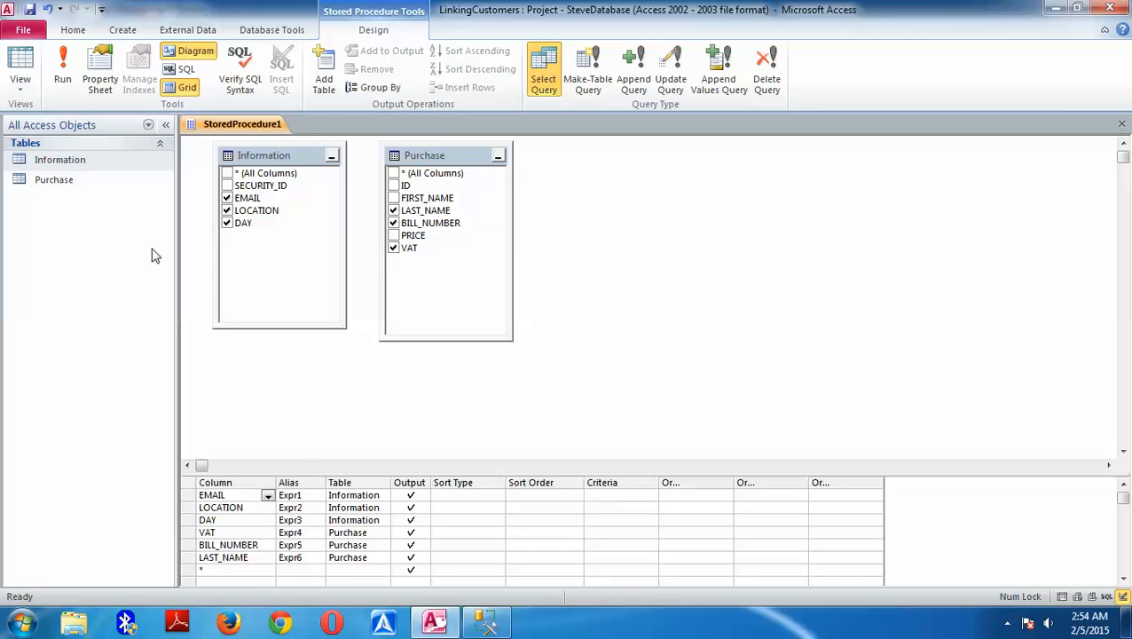
Switch to SQL Server Management Studio and create a new stored procedure script under SteveDatabase's Programmability, Stored Procedures folder
click(510, 580)
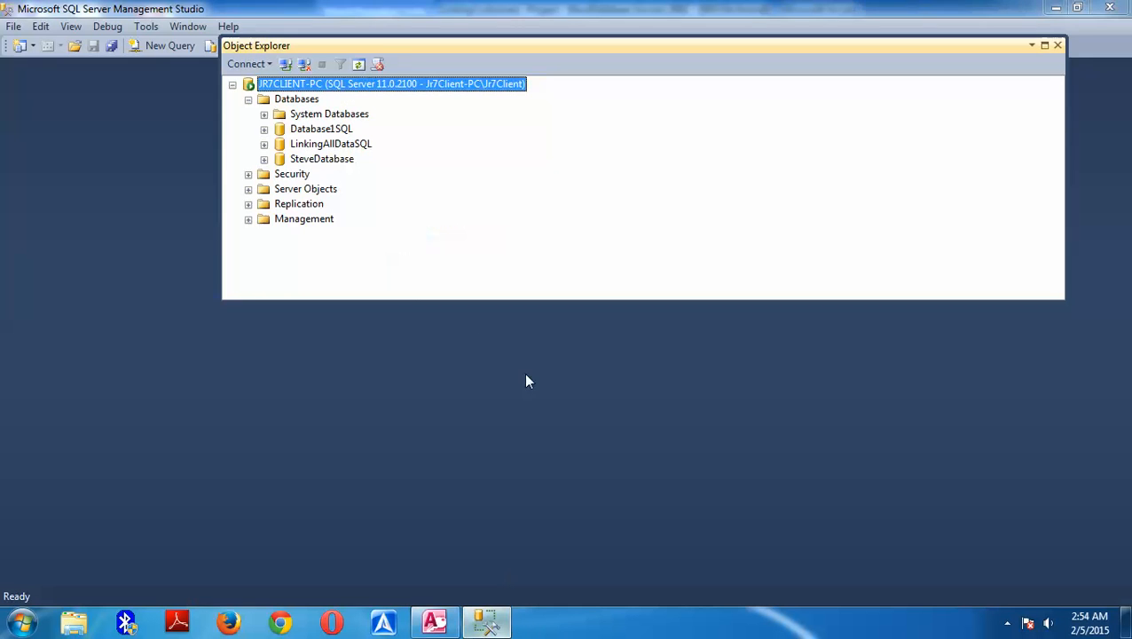
click(495, 628)
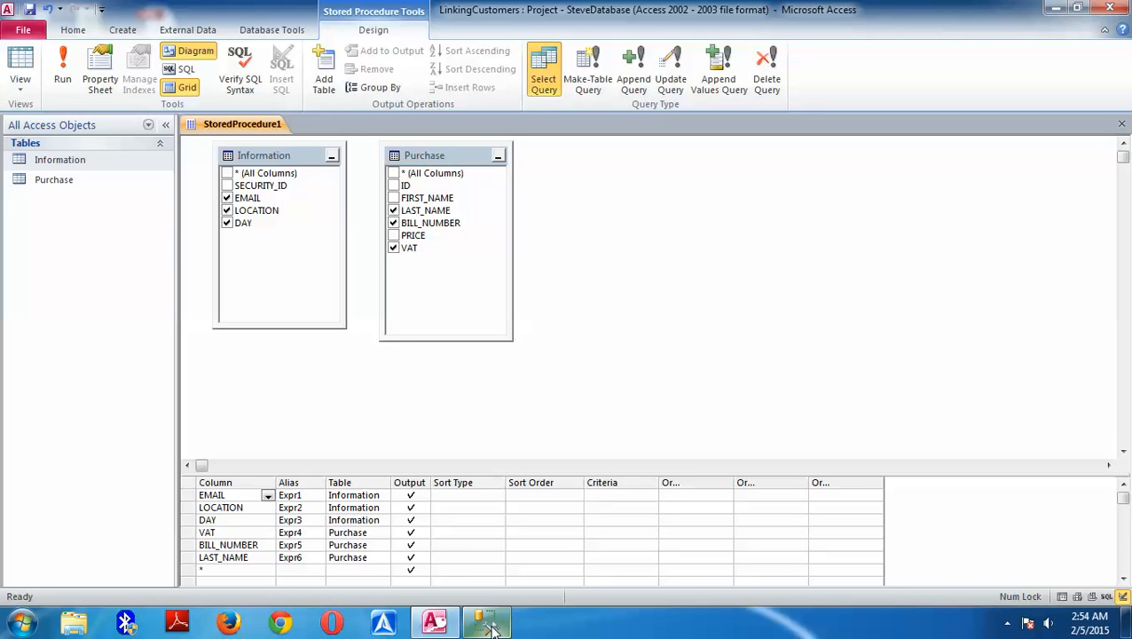
click(492, 628)
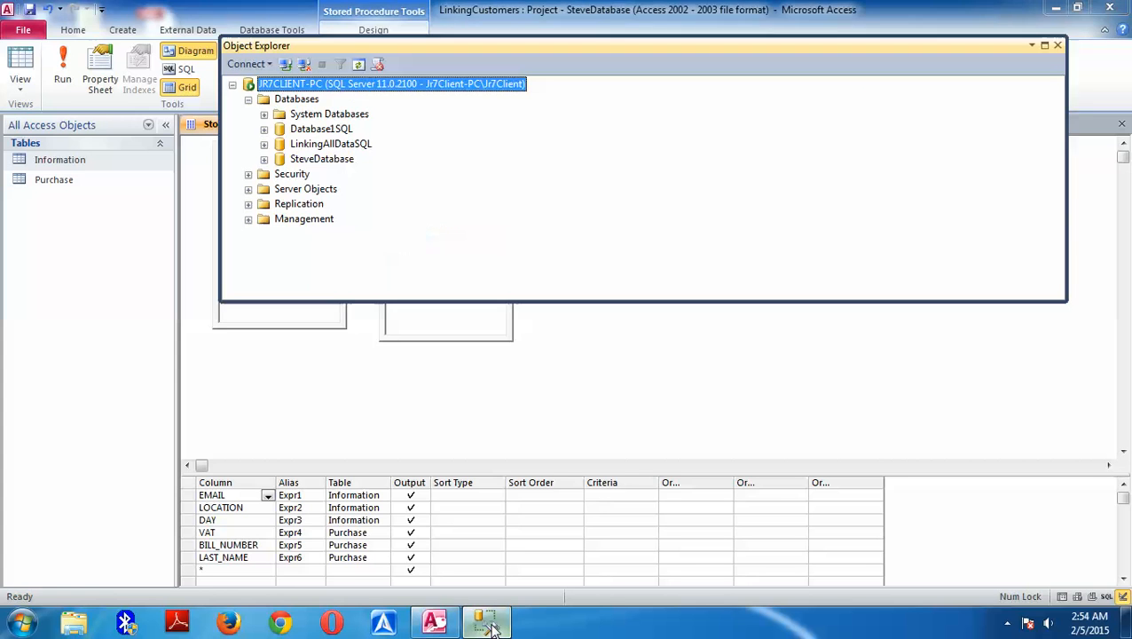
click(263, 158)
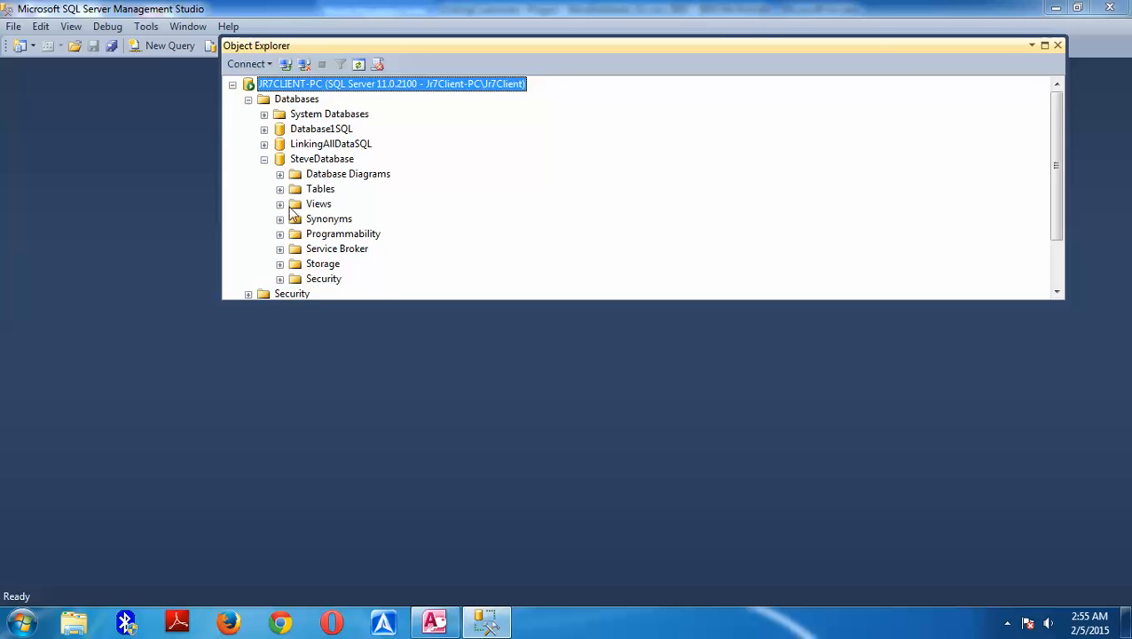
click(280, 234)
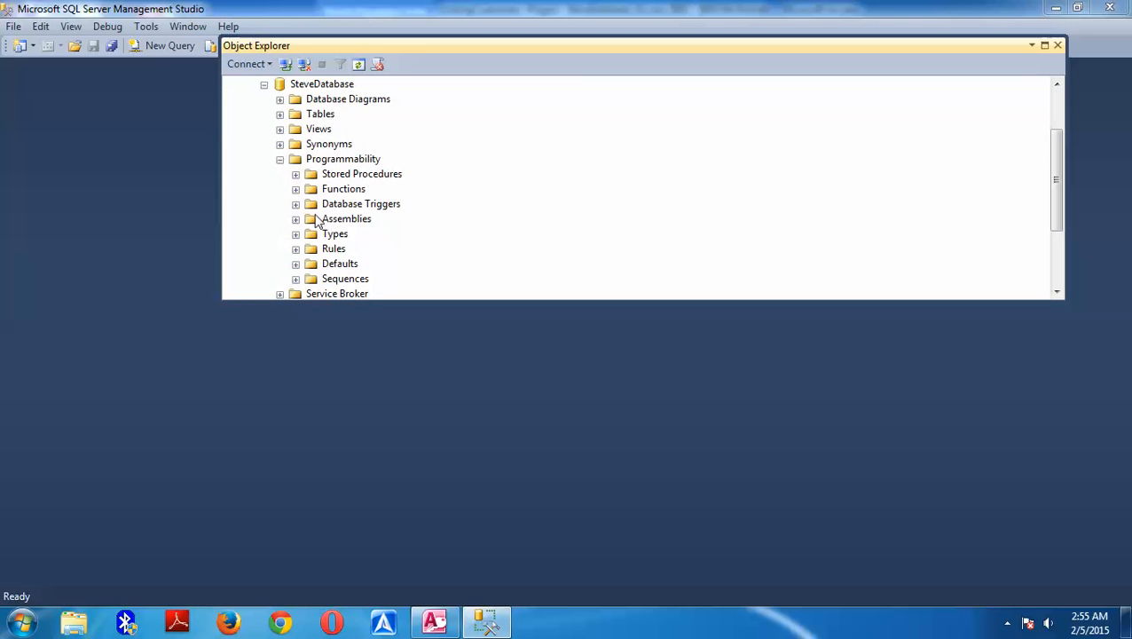
right_click(346, 176)
click(403, 185)
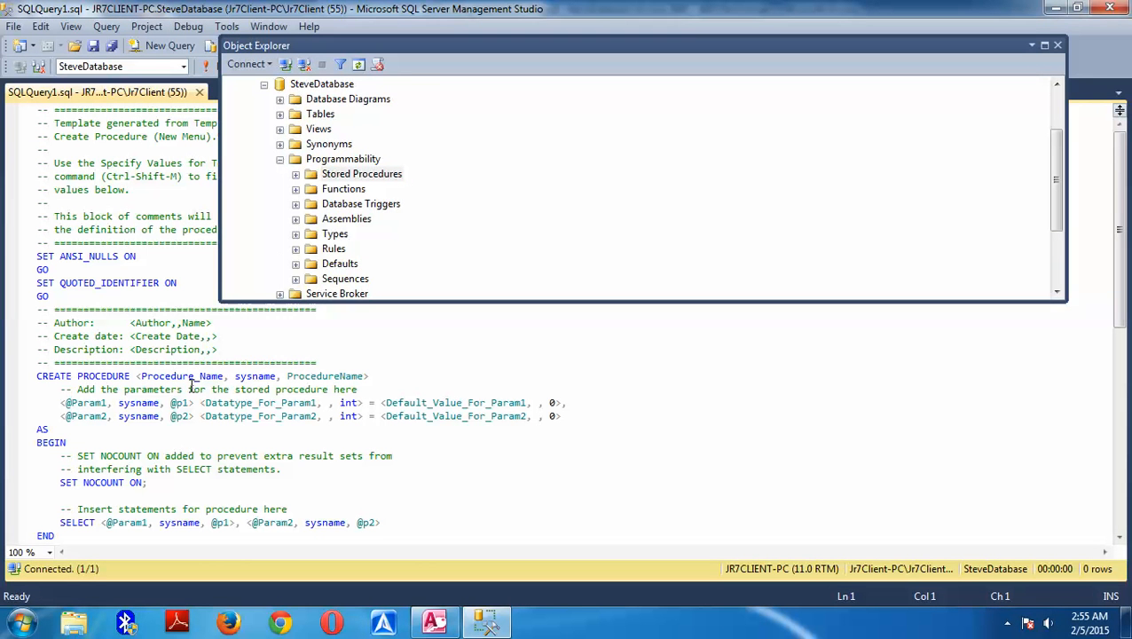
Look through the CREATE PROCEDURE template and move the Object Explorer off the script
click(235, 456)
scroll(238, 457, down, 4)
scroll(237, 457, up, 3)
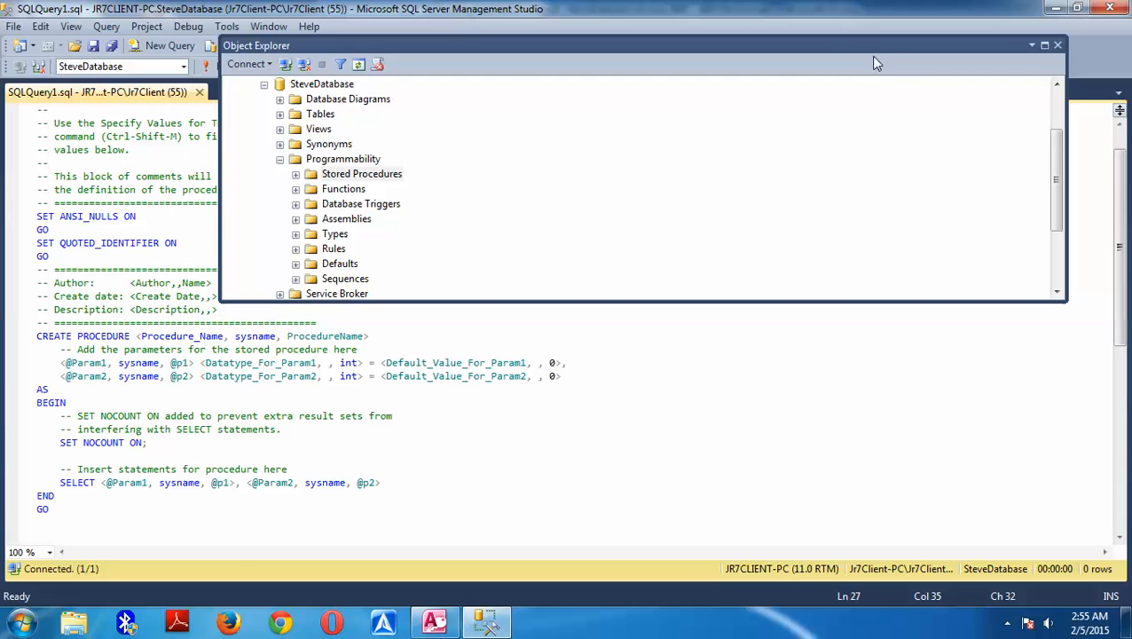
drag(881, 46, 1097, 612)
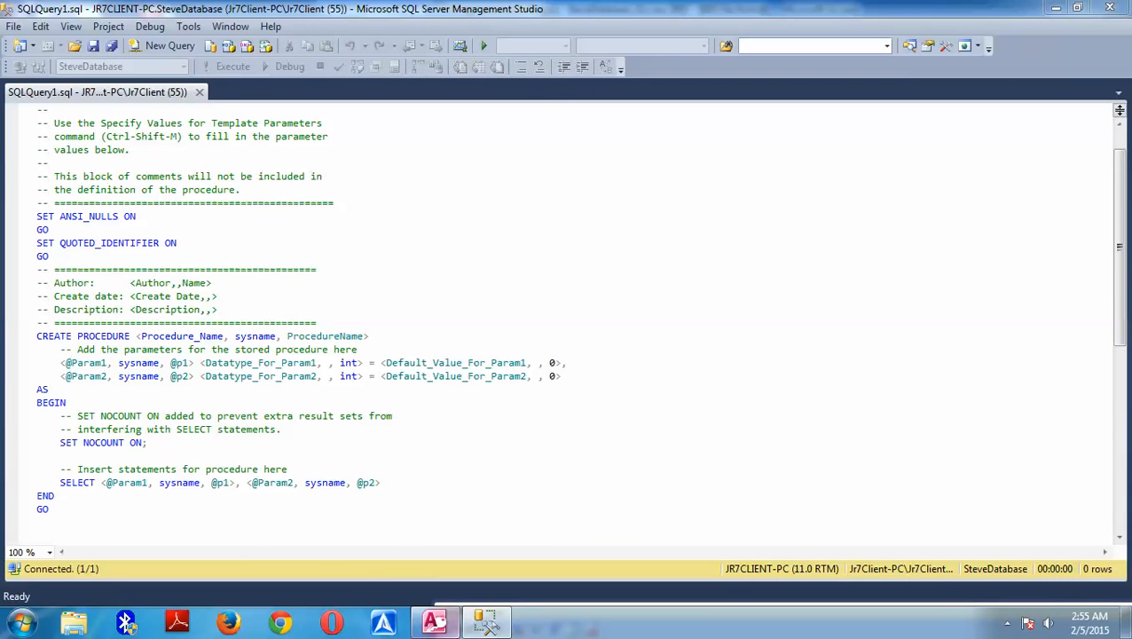
Switch back to Access, try to show StoredProcedure1 in SQL View and dismiss the error
click(432, 624)
right_click(200, 129)
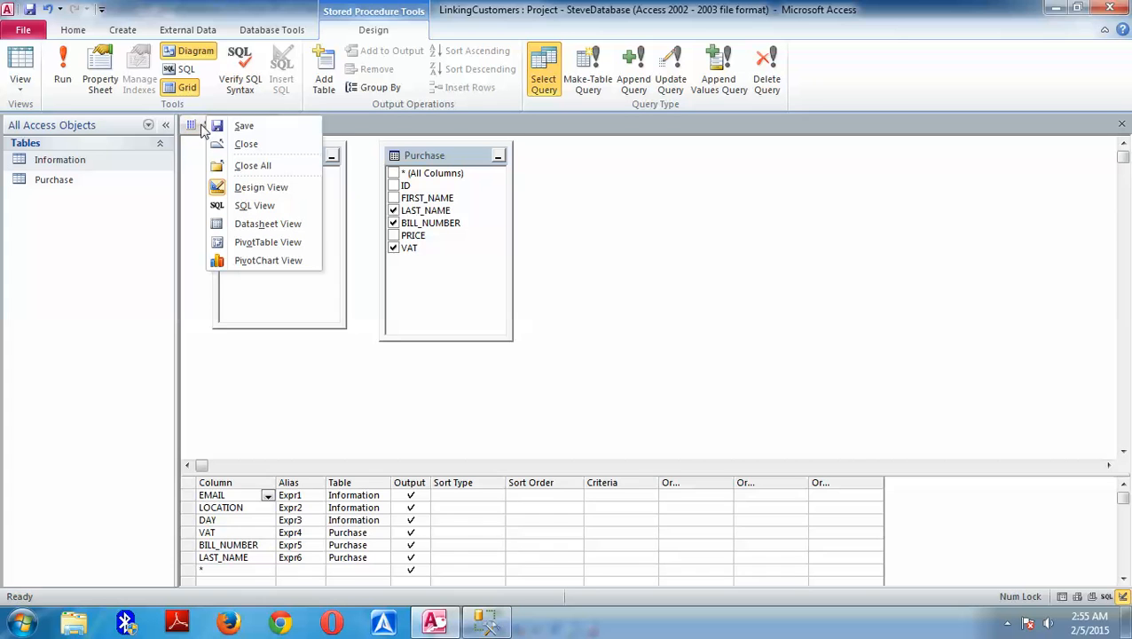
click(255, 205)
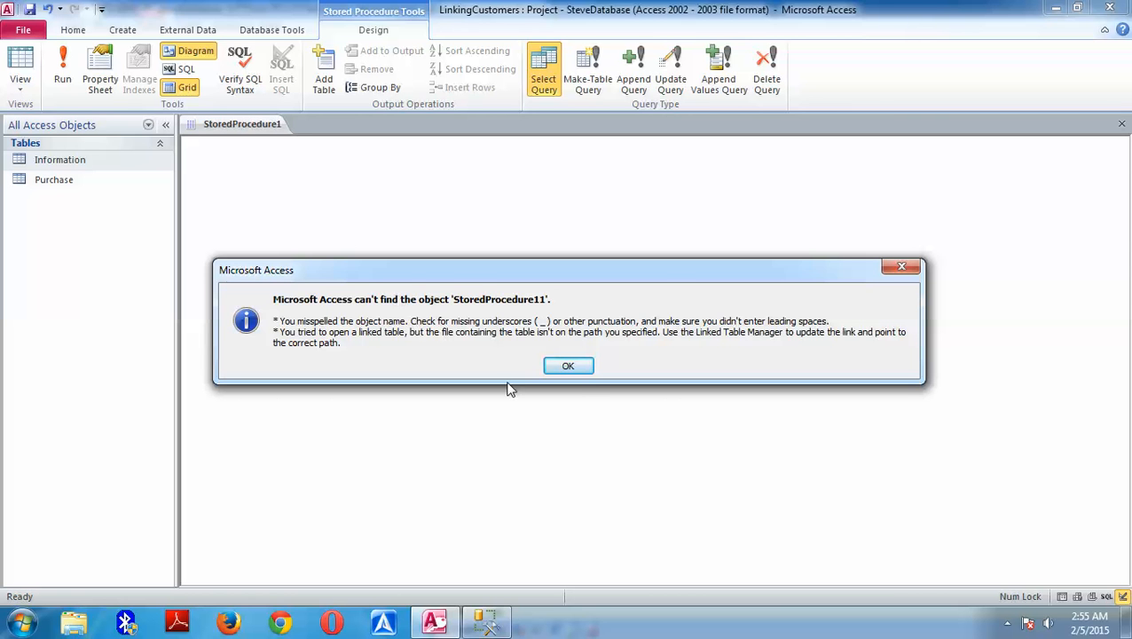
click(569, 367)
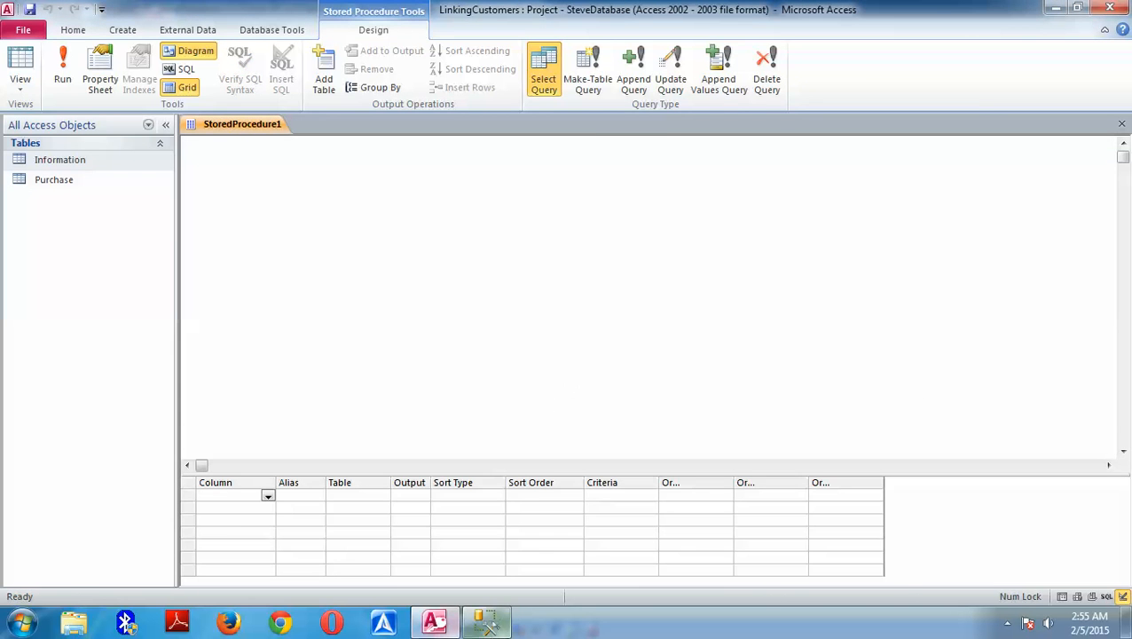
click(485, 621)
drag(361, 520, 113, 388)
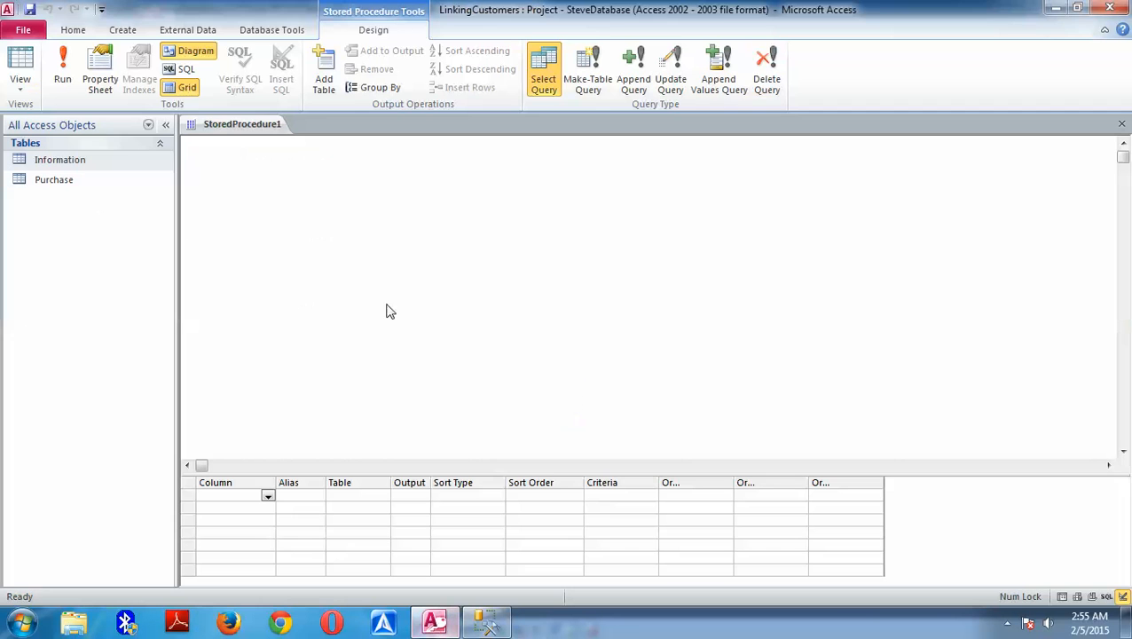
click(434, 621)
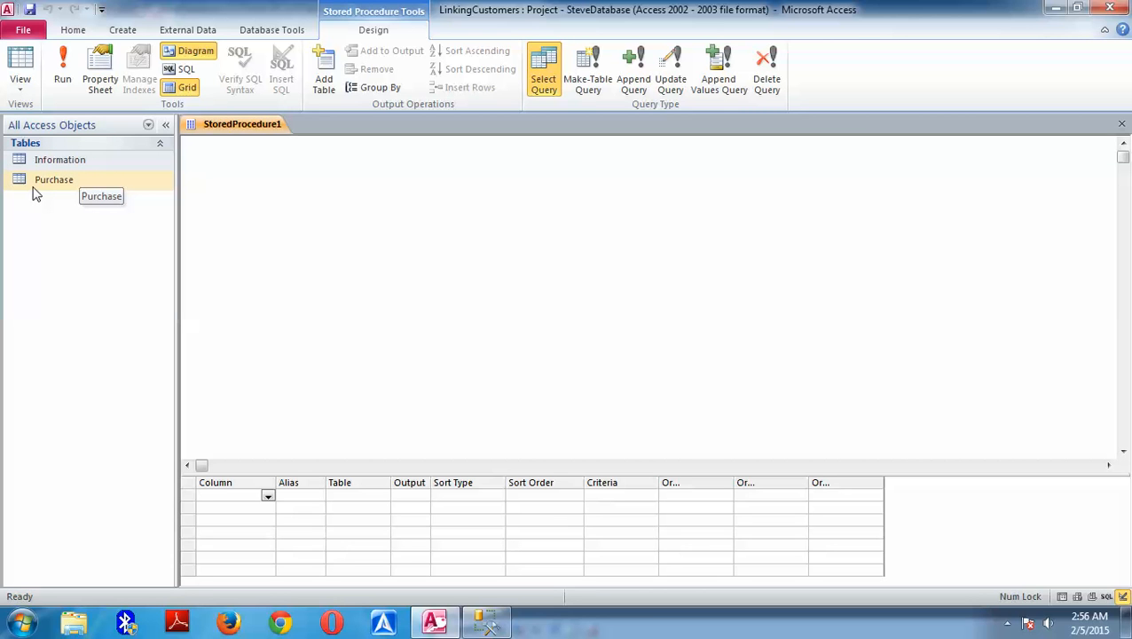
click(66, 165)
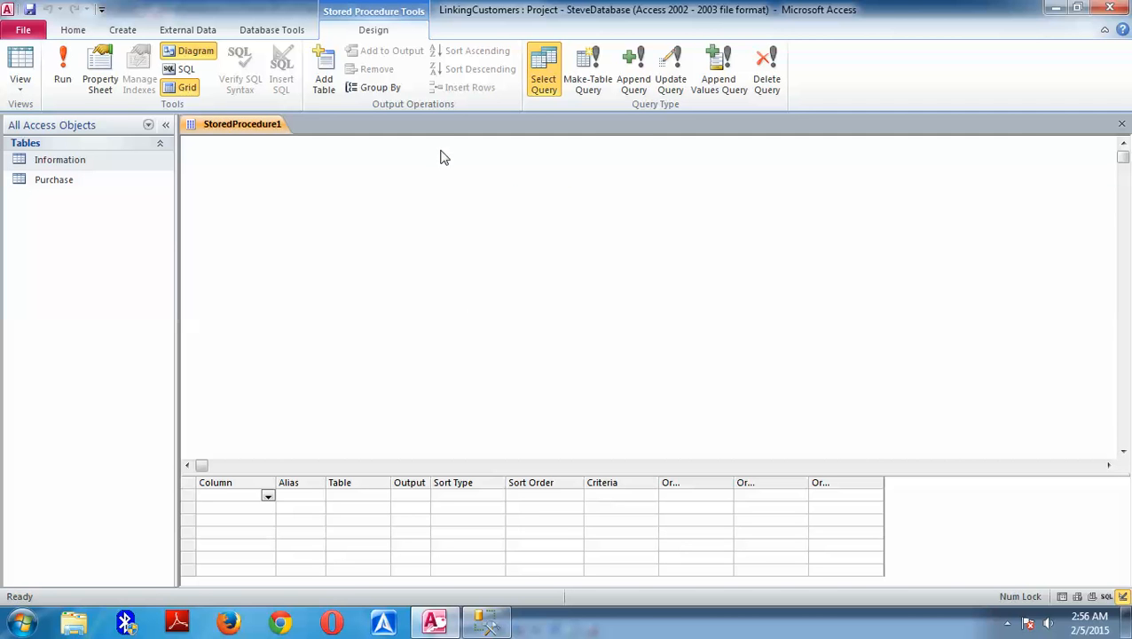
Switch to SQL Server Management Studio and place the cursor after the GO below SET QUOTED_IDENTIFIER ON
click(486, 621)
click(394, 297)
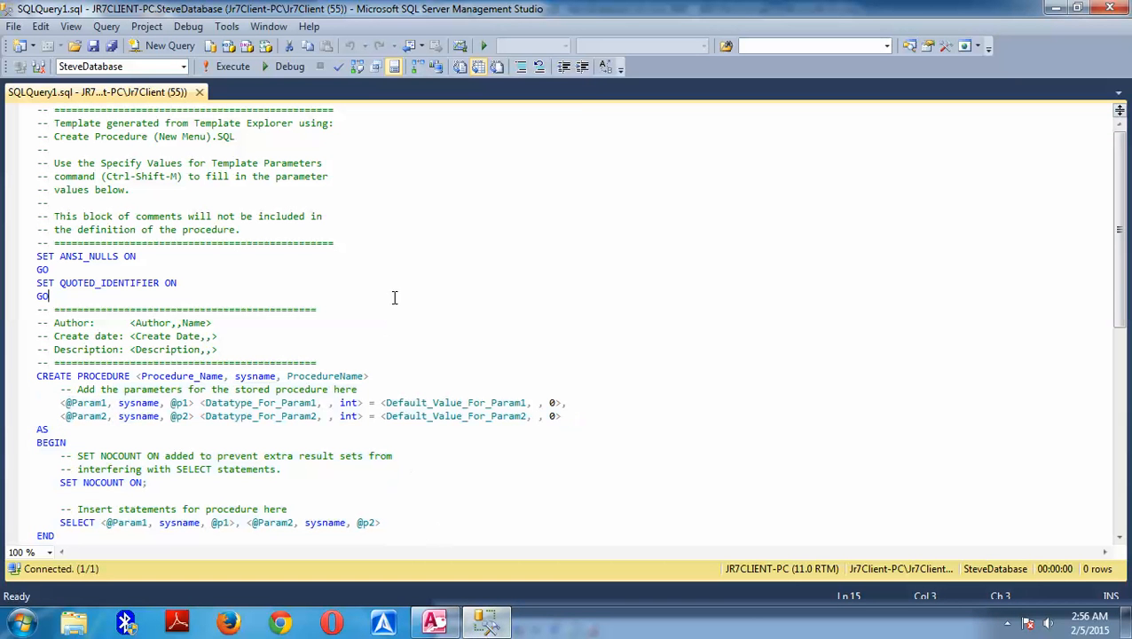